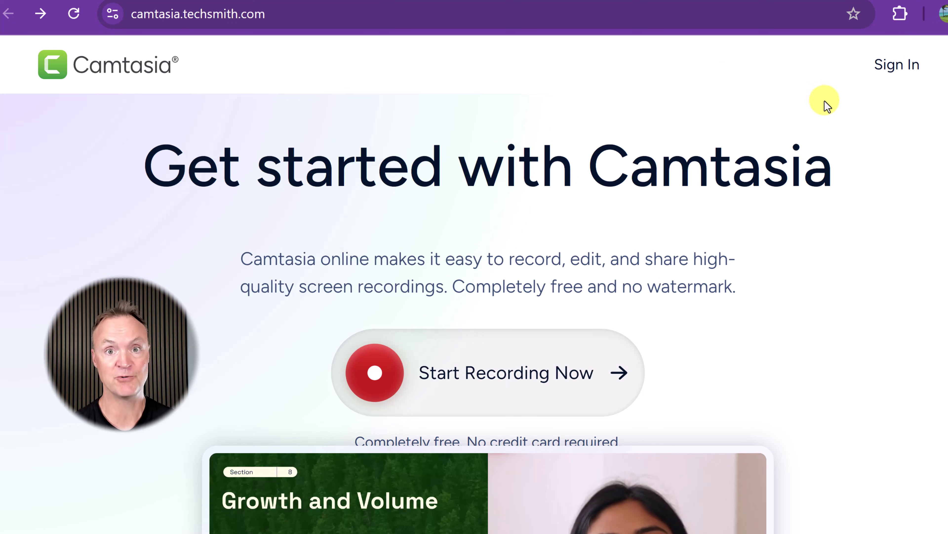
Sign in to Camtasia Online with a TechSmith account and start a new Untitled Project
{"action": "left_click", "coordinate": [904, 68]}
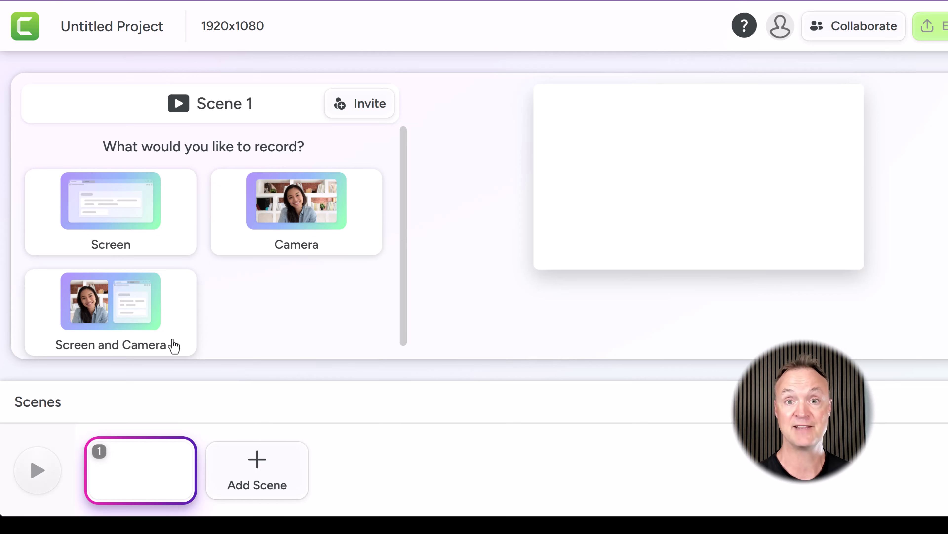
Set Scene 1 to Screen and Camera and share the 'demo data.xlsx - Excel' window
{"action": "left_click", "coordinate": [140, 338]}
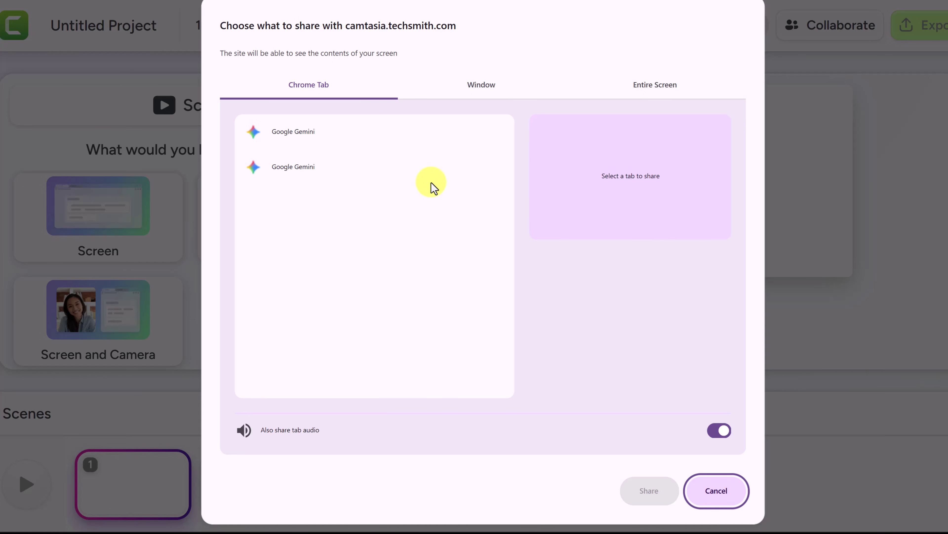
{"action": "left_click", "coordinate": [307, 141]}
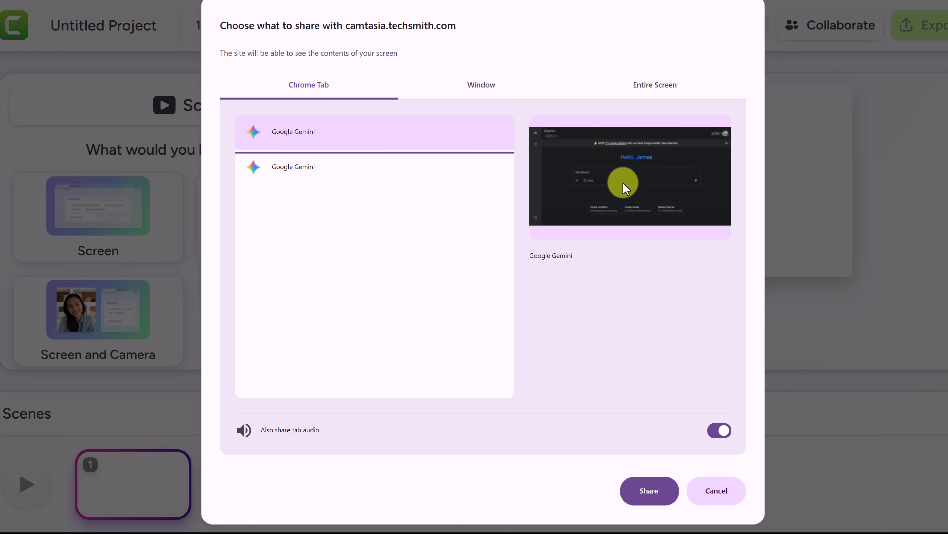
{"action": "left_click", "coordinate": [485, 88]}
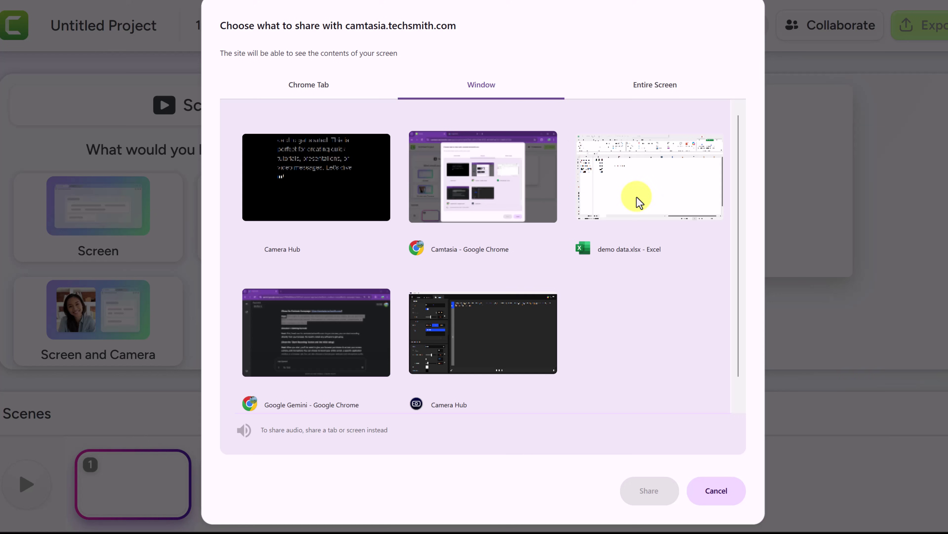
{"action": "left_click", "coordinate": [659, 89]}
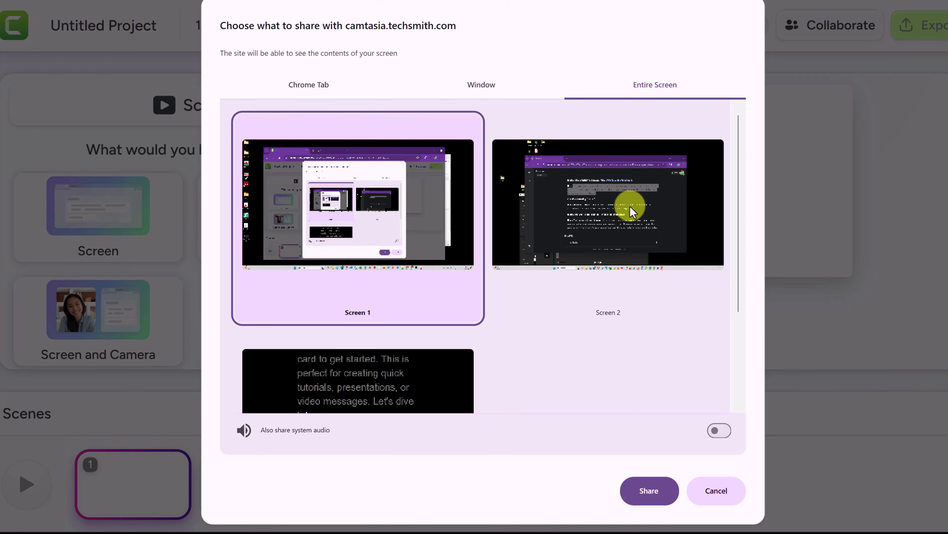
{"action": "left_click", "coordinate": [310, 85]}
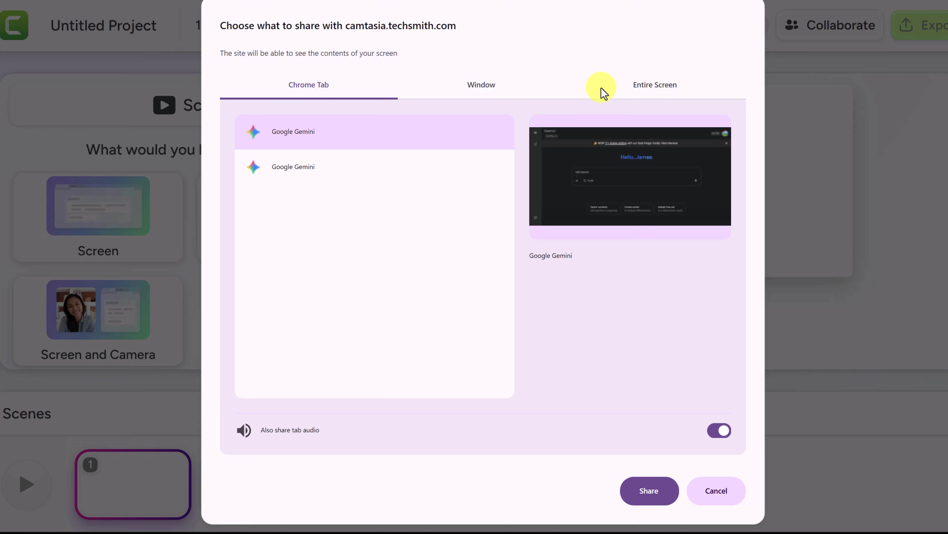
{"action": "left_click", "coordinate": [485, 84]}
{"action": "left_click", "coordinate": [666, 194]}
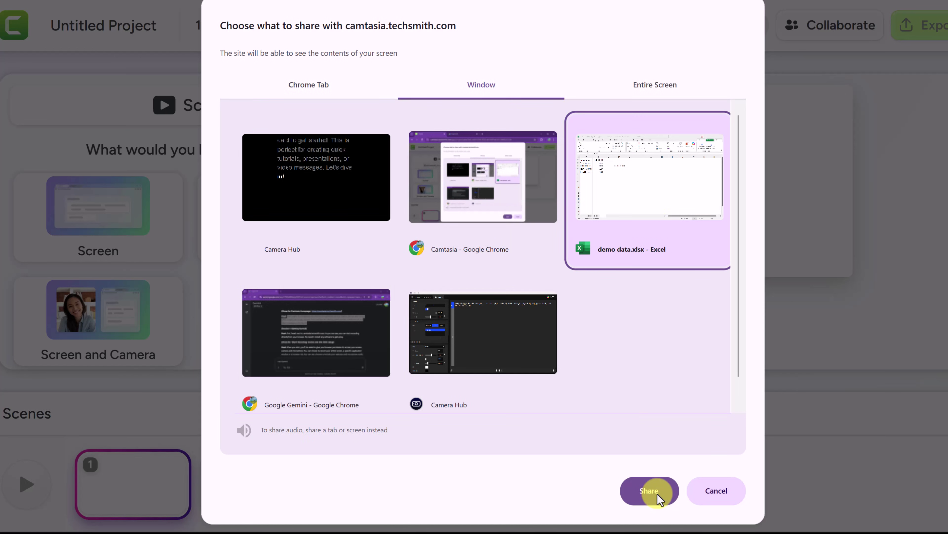
{"action": "left_click", "coordinate": [650, 490]}
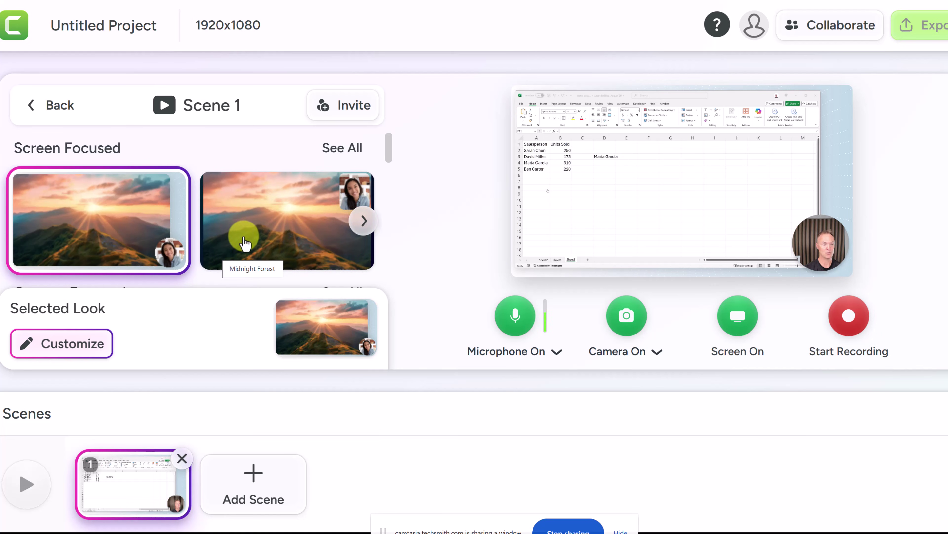
Compare the Screen Focused, Camera Focused and Balanced looks, then apply Aurora
{"action": "left_click", "coordinate": [273, 221]}
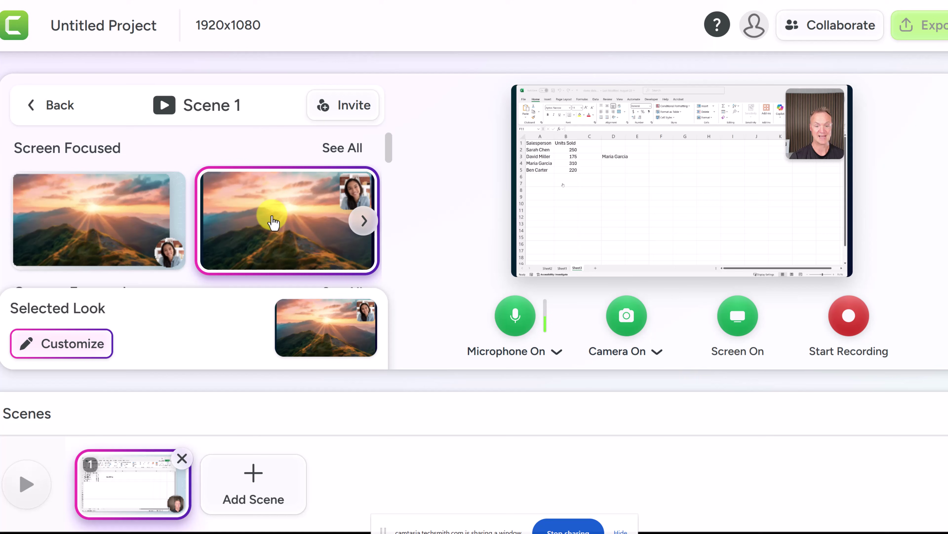
{"action": "scroll", "coordinate": [259, 213], "scroll_direction": "down", "scroll_amount": 5}
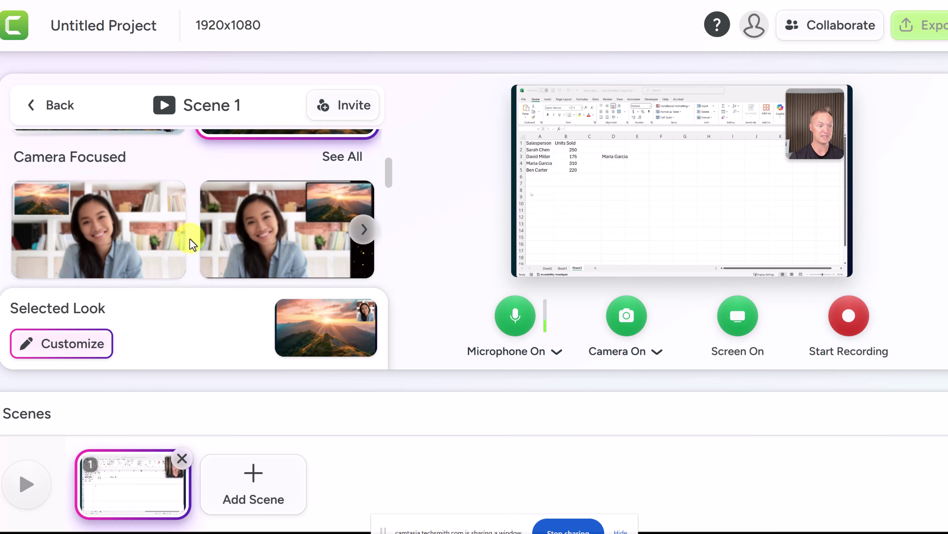
{"action": "left_click", "coordinate": [110, 208]}
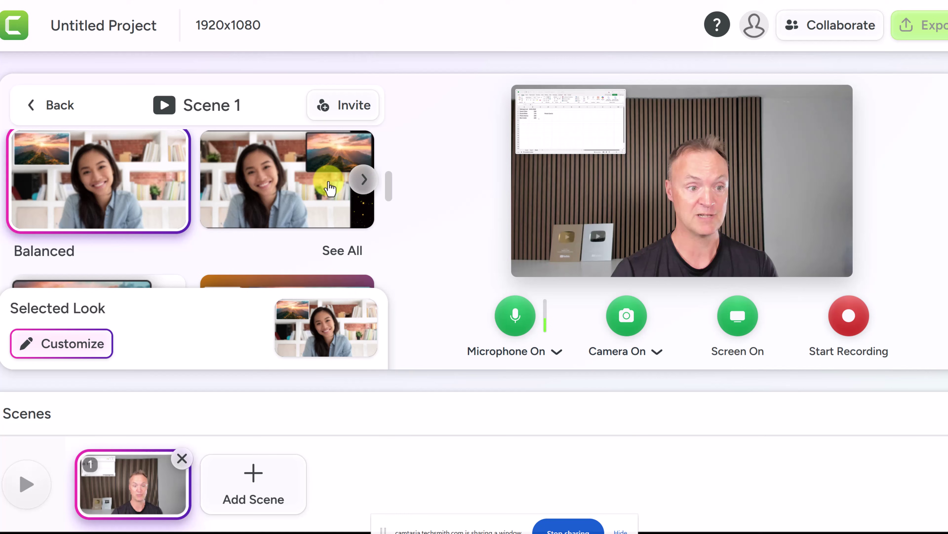
{"action": "left_click", "coordinate": [273, 179]}
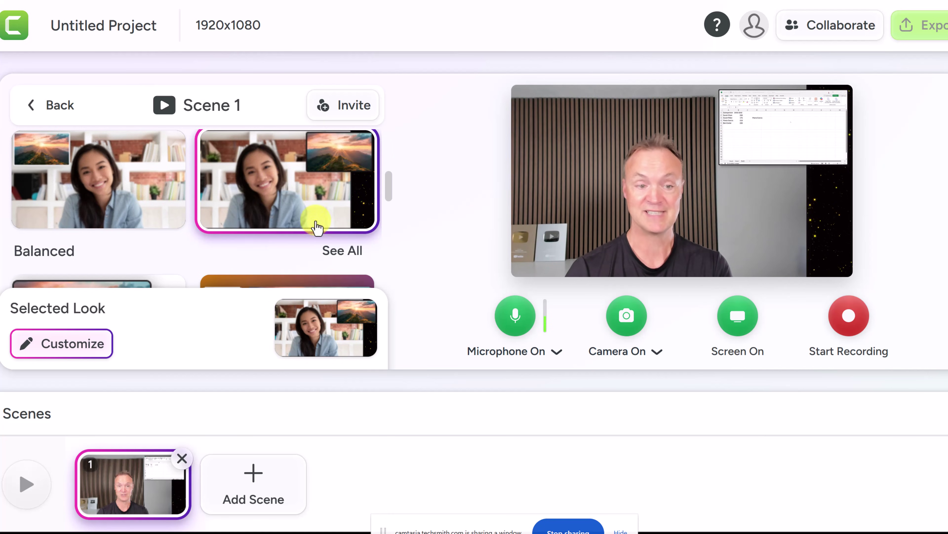
{"action": "scroll", "coordinate": [214, 242], "scroll_direction": "down", "scroll_amount": 5}
{"action": "left_click", "coordinate": [258, 169]}
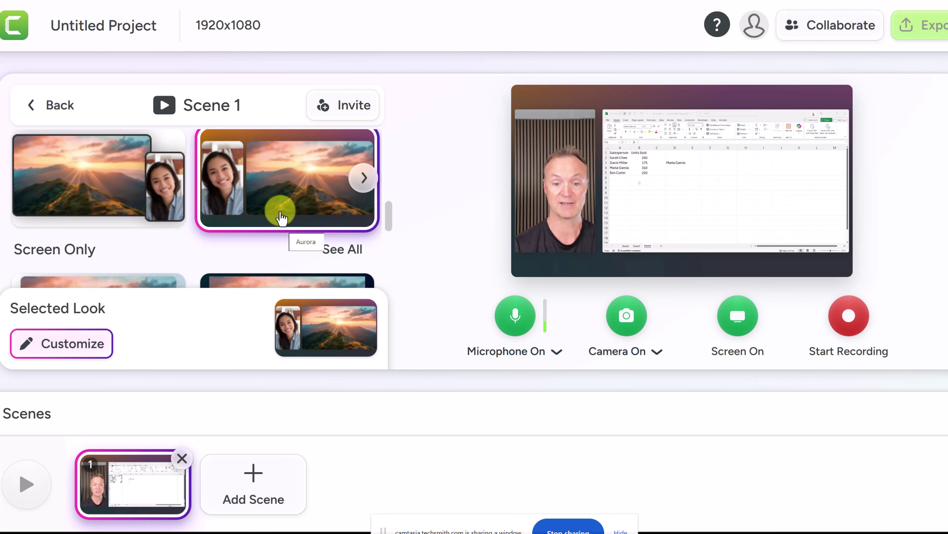
{"action": "scroll", "coordinate": [281, 224], "scroll_direction": "up", "scroll_amount": 5}
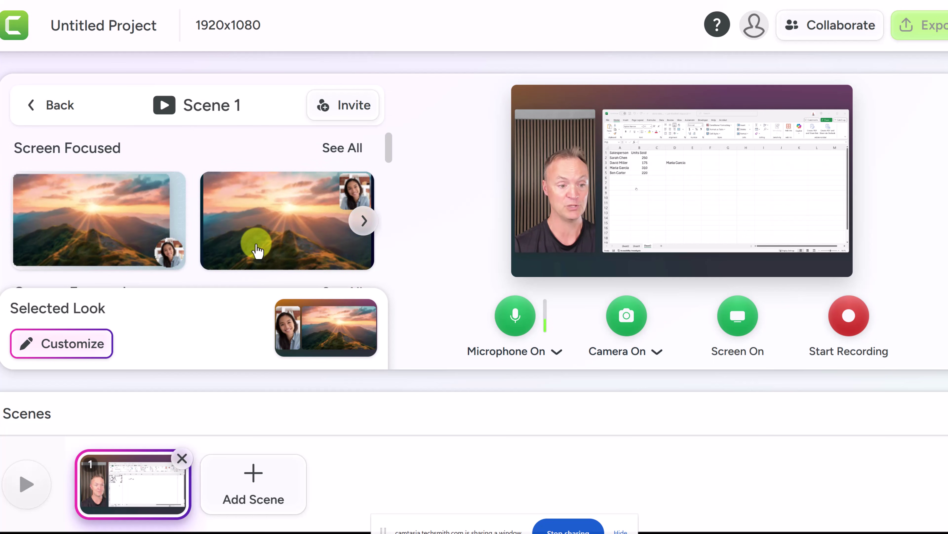
{"action": "scroll", "coordinate": [257, 243], "scroll_direction": "down", "scroll_amount": 5}
{"action": "scroll", "coordinate": [247, 242], "scroll_direction": "down", "scroll_amount": 3}
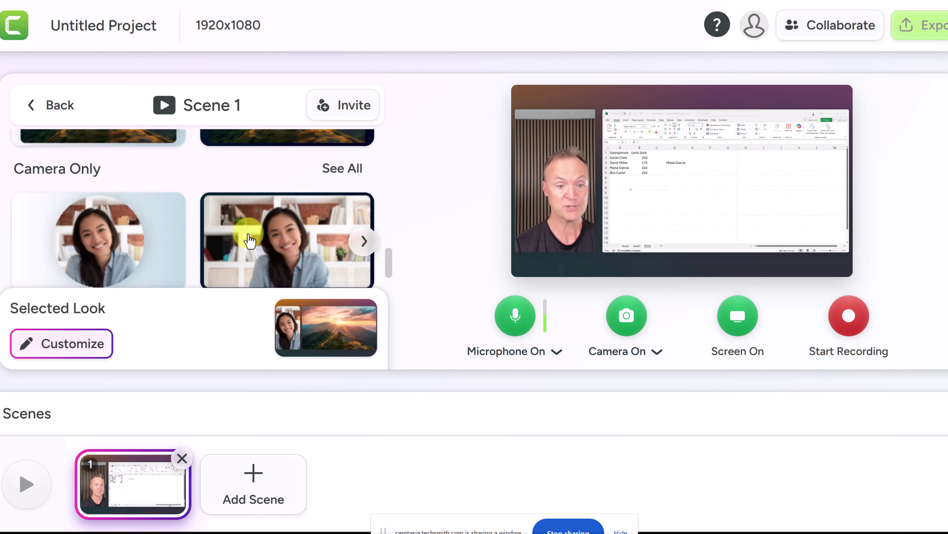
Choose the look variation with the screen on the left and camera on the right
{"action": "scroll", "coordinate": [180, 265], "scroll_direction": "down", "scroll_amount": 1}
{"action": "left_click", "coordinate": [57, 353]}
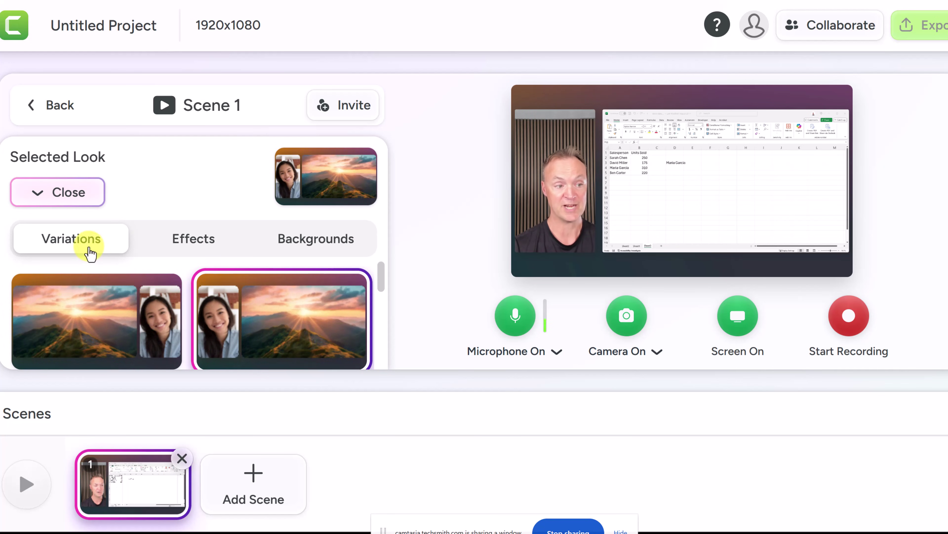
{"action": "scroll", "coordinate": [106, 297], "scroll_direction": "down", "scroll_amount": 1}
{"action": "left_click", "coordinate": [138, 295]}
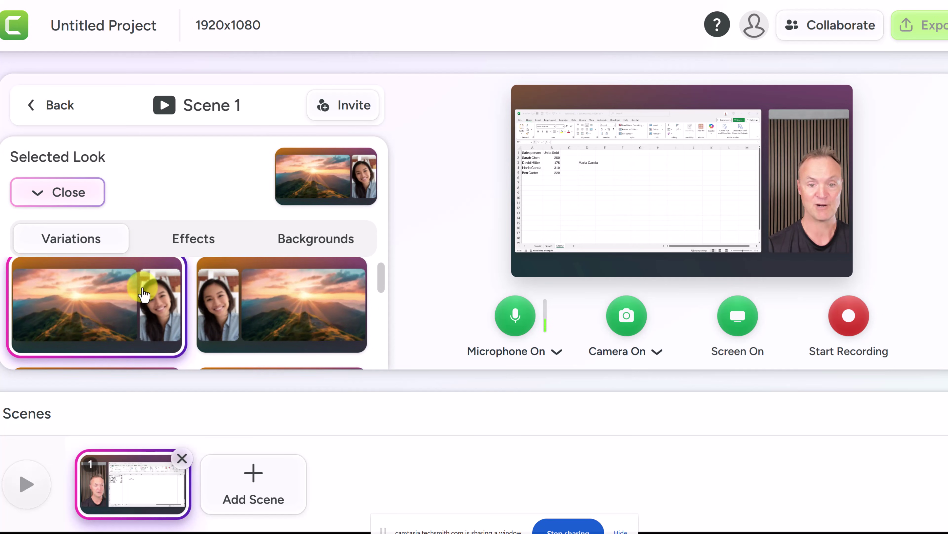
{"action": "scroll", "coordinate": [149, 290], "scroll_direction": "down", "scroll_amount": 2}
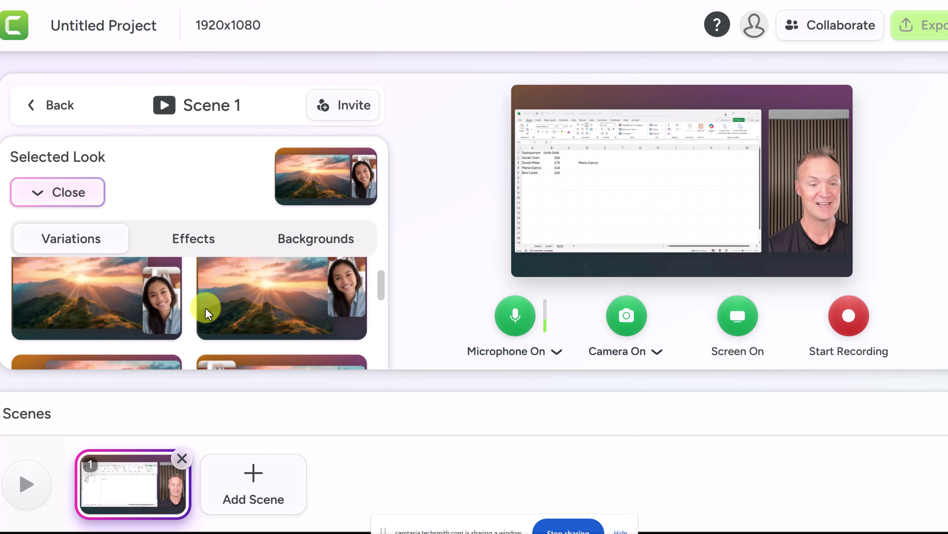
{"action": "left_click", "coordinate": [142, 317]}
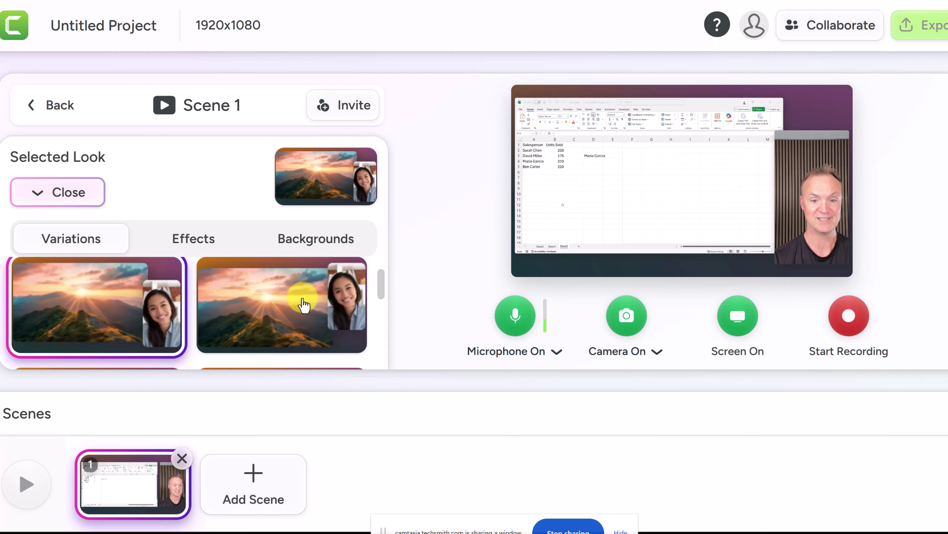
In Effects, leave the border off and keep the screen a full rectangle, not a circle
{"action": "left_click", "coordinate": [210, 244]}
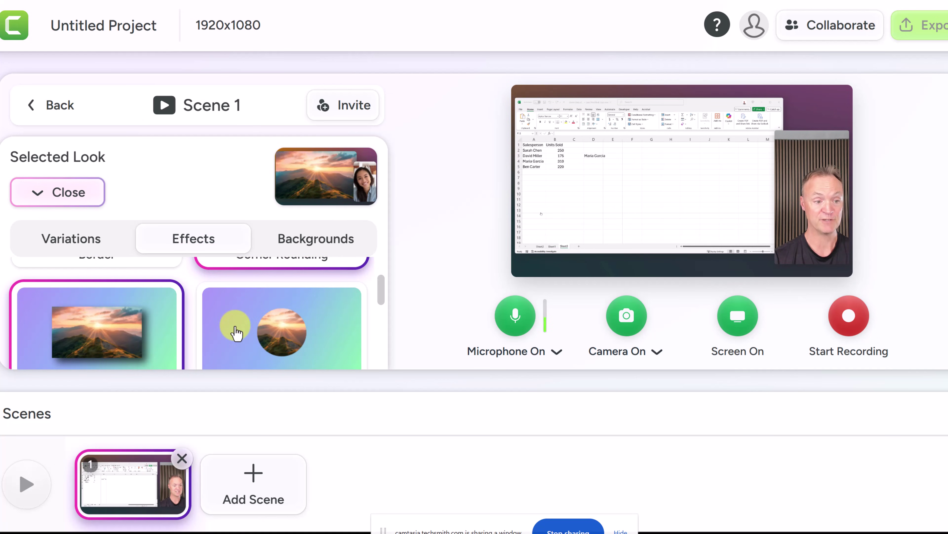
{"action": "left_click", "coordinate": [249, 332]}
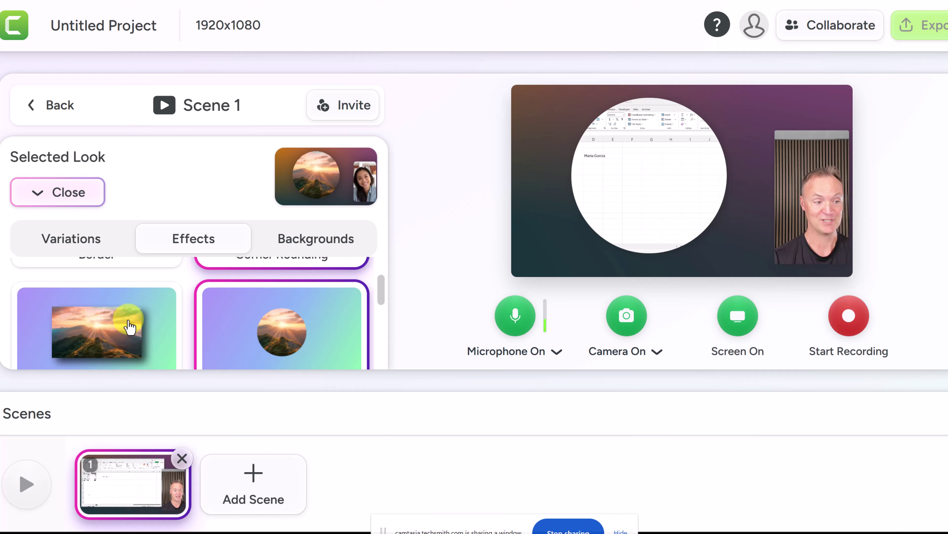
{"action": "scroll", "coordinate": [148, 322], "scroll_direction": "up", "scroll_amount": 3}
{"action": "left_click", "coordinate": [123, 303]}
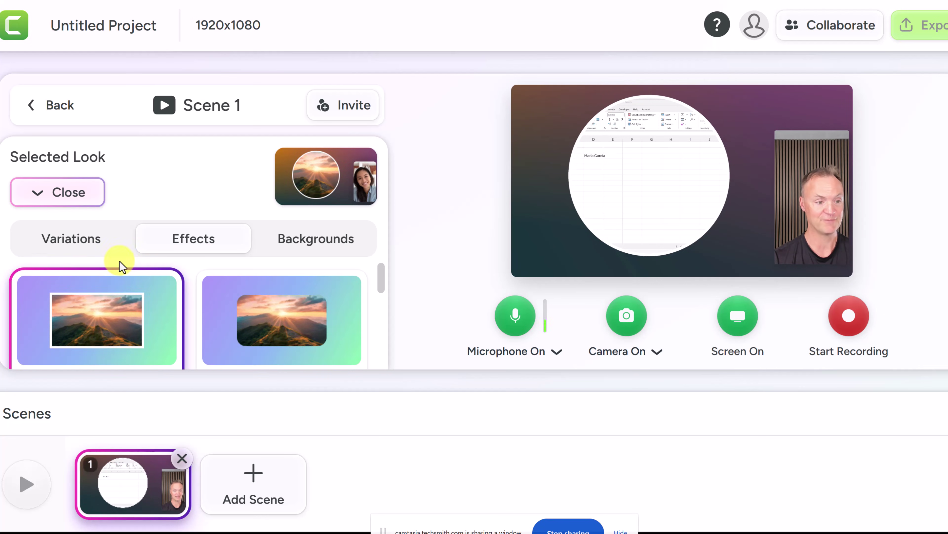
{"action": "left_click", "coordinate": [105, 310]}
{"action": "scroll", "coordinate": [165, 317], "scroll_direction": "down", "scroll_amount": 3}
{"action": "left_click", "coordinate": [261, 336]}
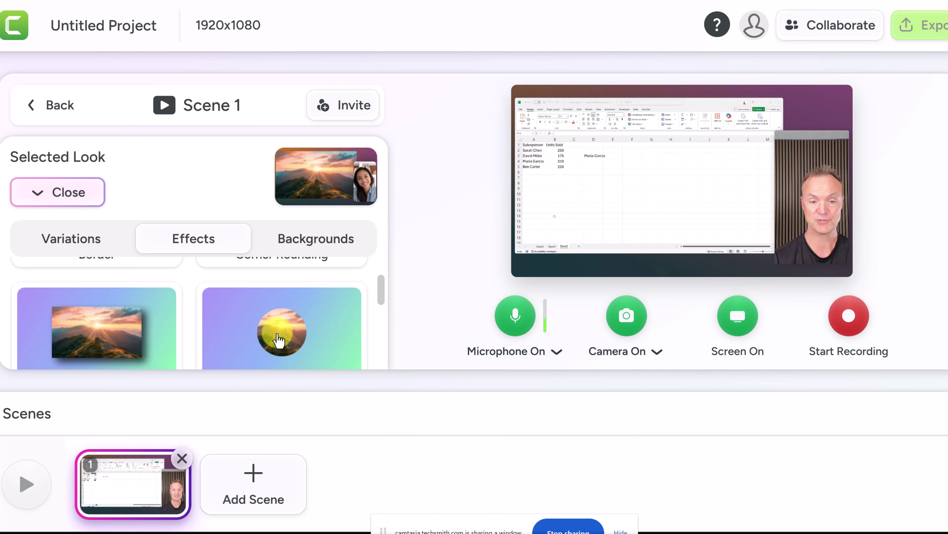
{"action": "left_click", "coordinate": [270, 335]}
{"action": "left_click", "coordinate": [248, 332]}
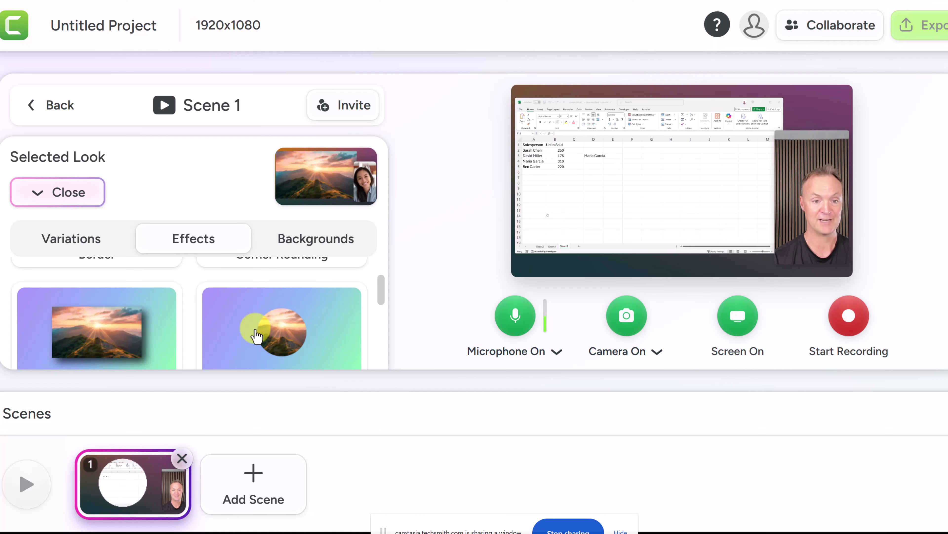
{"action": "scroll", "coordinate": [254, 329], "scroll_direction": "up", "scroll_amount": 4}
Set the scene background to the blue Stripes pattern
{"action": "left_click", "coordinate": [331, 251]}
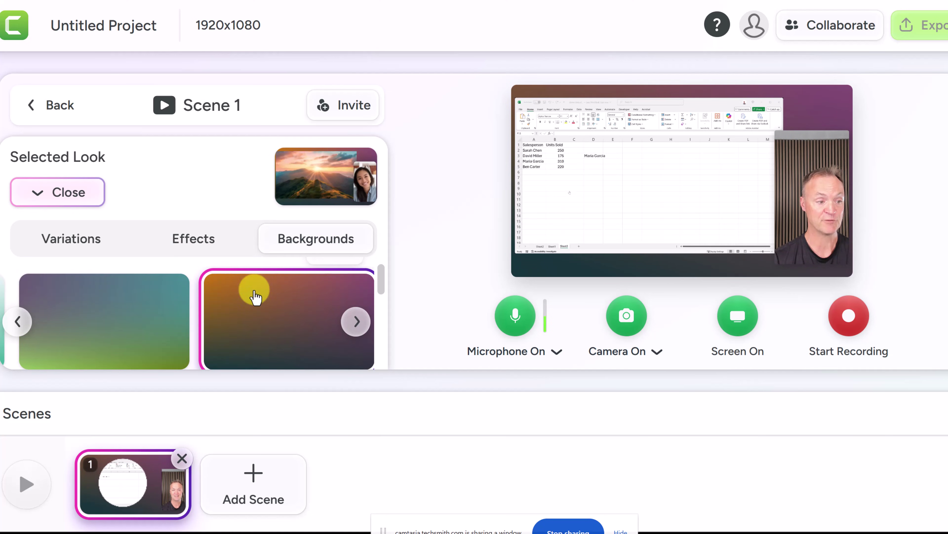
{"action": "scroll", "coordinate": [180, 314], "scroll_direction": "down", "scroll_amount": 5}
{"action": "left_click", "coordinate": [240, 328]}
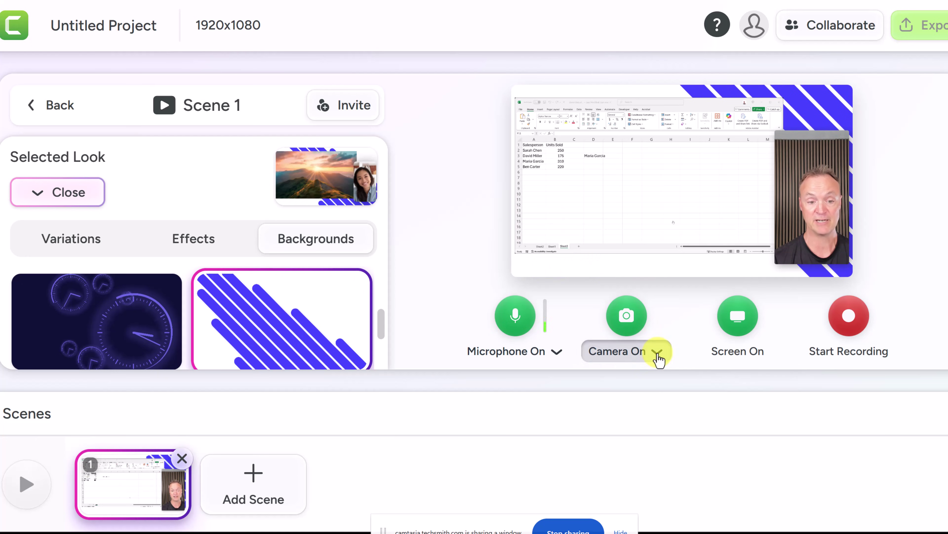
Check the camera and microphone device lists
{"action": "left_click", "coordinate": [658, 356]}
{"action": "left_click", "coordinate": [569, 360]}
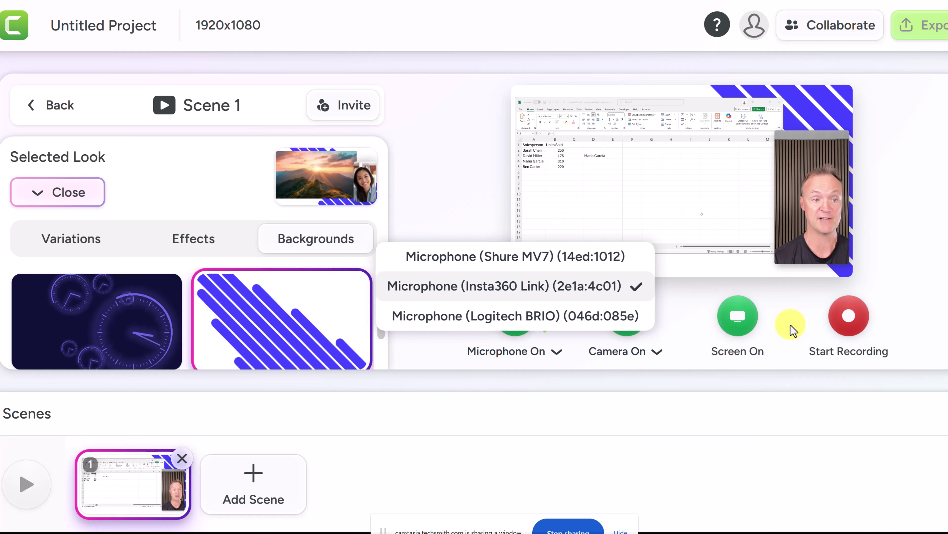
{"action": "left_click", "coordinate": [722, 234]}
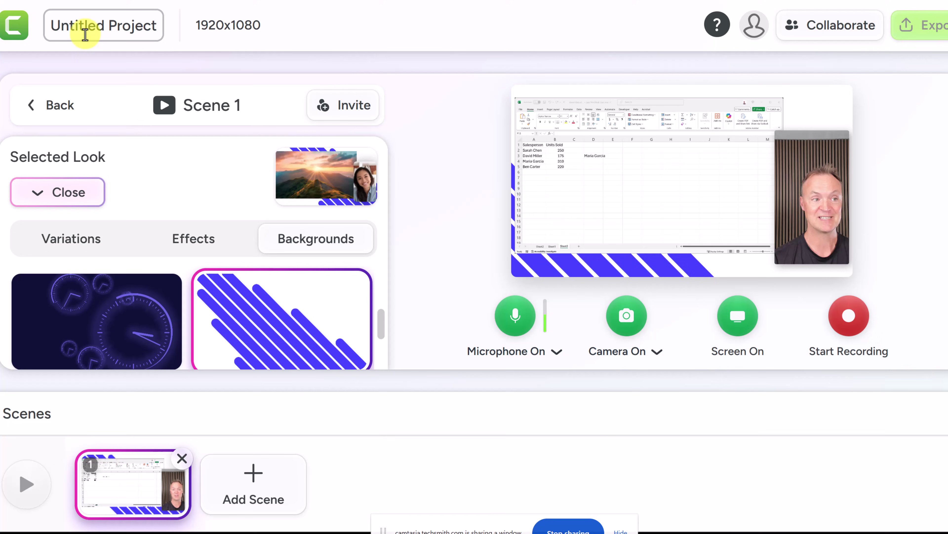
Rename the project from Untitled Project to 'Test'
{"action": "left_click", "coordinate": [127, 26]}
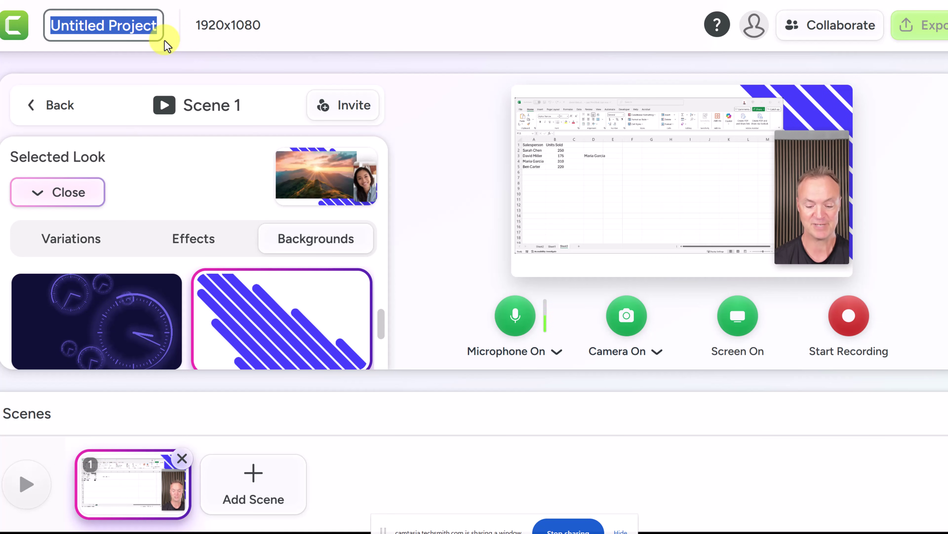
{"action": "type", "text": "Test"}
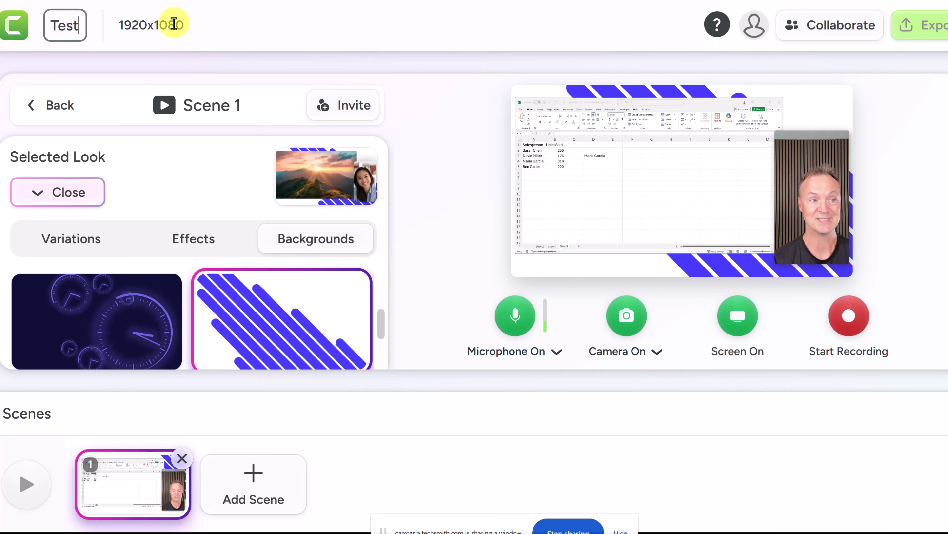
{"action": "key", "text": "Return"}
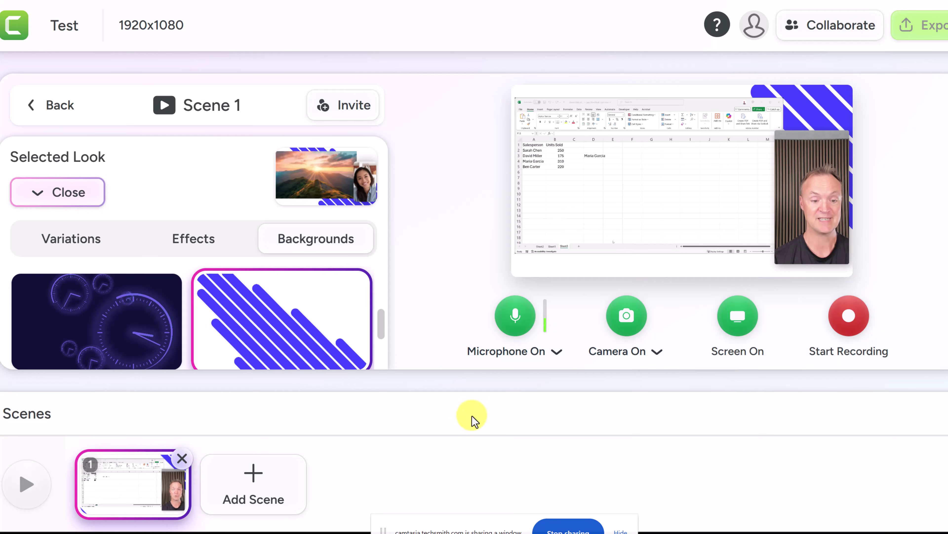
Record Scene 1 while typing 555 into Excel cell B7, then stop sharing
{"action": "left_click", "coordinate": [848, 315]}
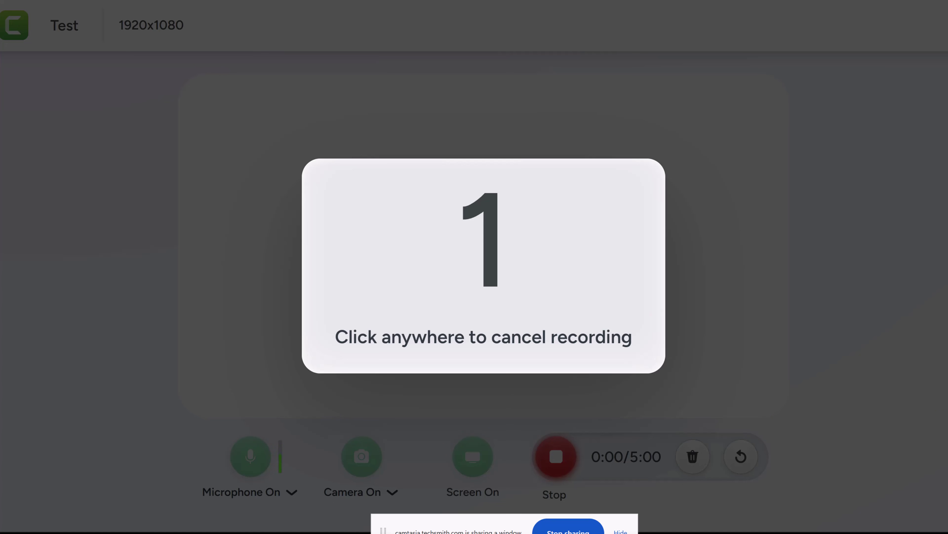
{"action": "key", "text": "alt+Tab"}
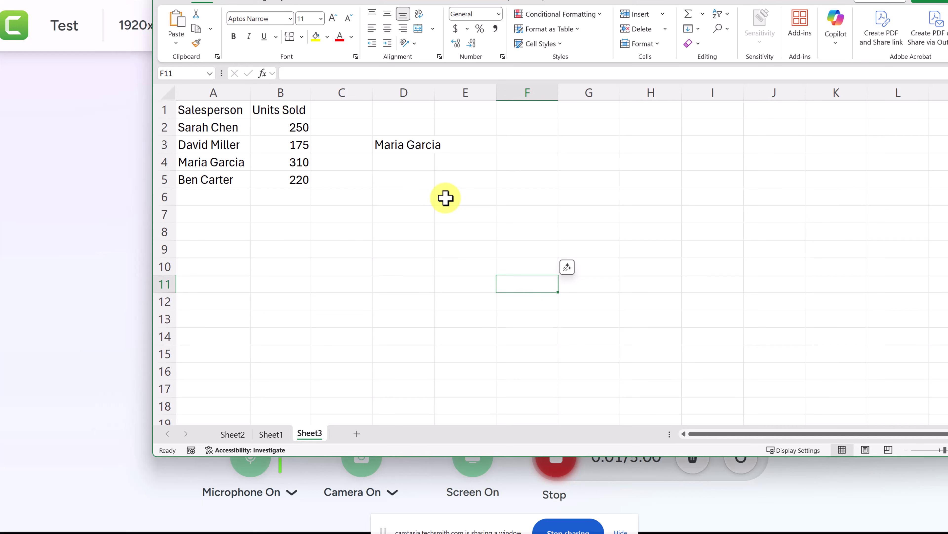
{"action": "left_click", "coordinate": [401, 195]}
{"action": "left_click", "coordinate": [316, 214]}
{"action": "left_click", "coordinate": [247, 162]}
{"action": "left_click", "coordinate": [275, 205]}
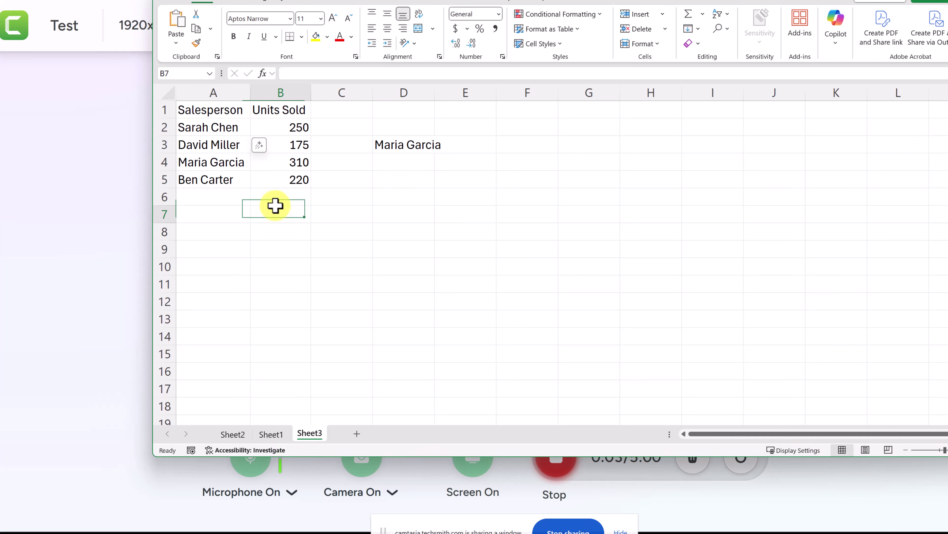
{"action": "type", "text": "555"}
{"action": "left_click", "coordinate": [384, 224]}
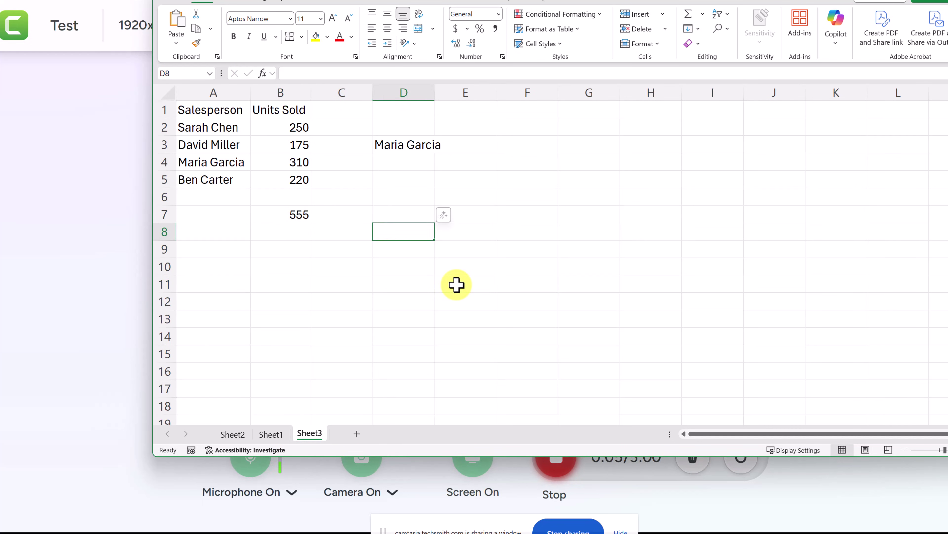
{"action": "left_click", "coordinate": [459, 288]}
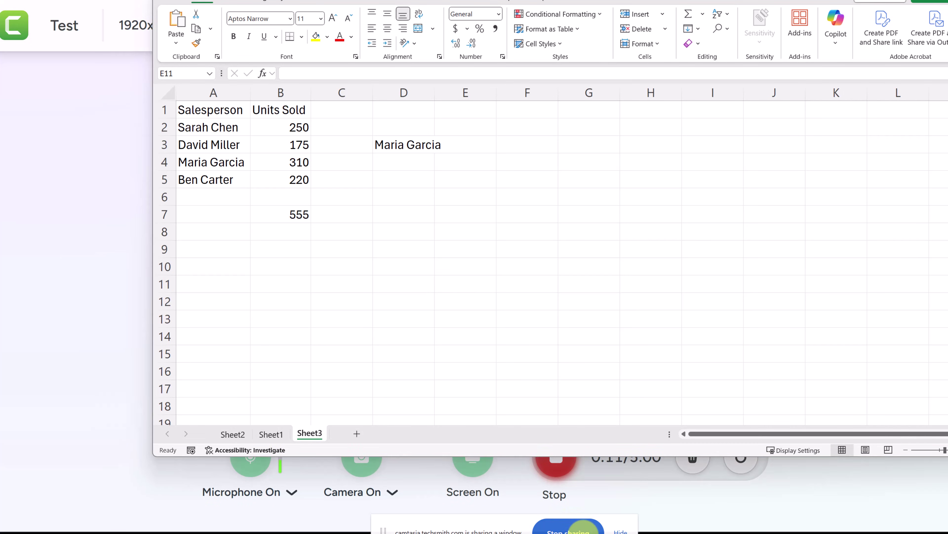
{"action": "left_click", "coordinate": [584, 528]}
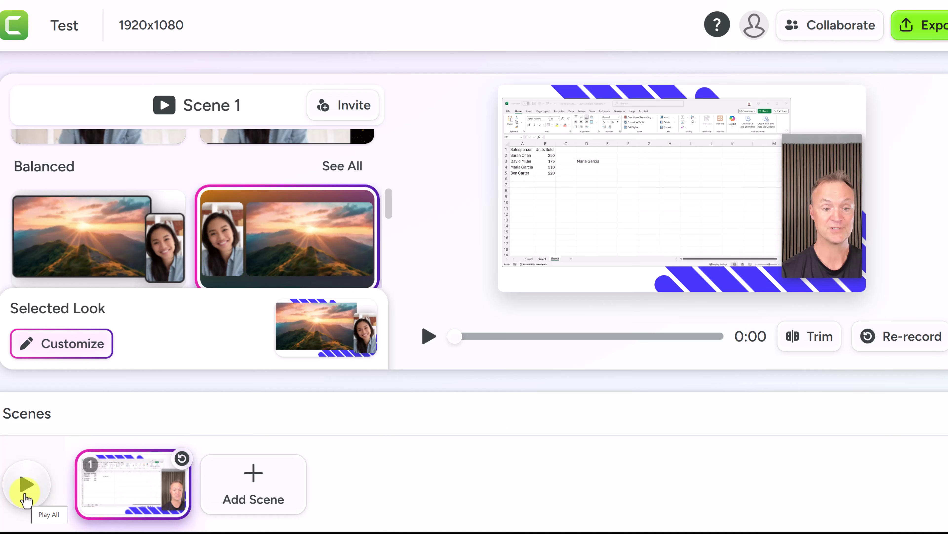
{"action": "left_click", "coordinate": [26, 485]}
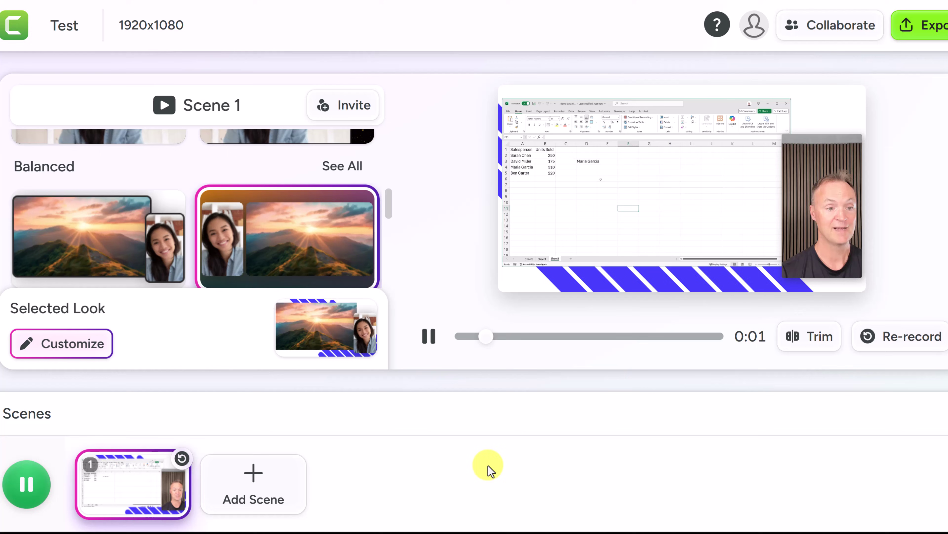
{"action": "left_click", "coordinate": [30, 487]}
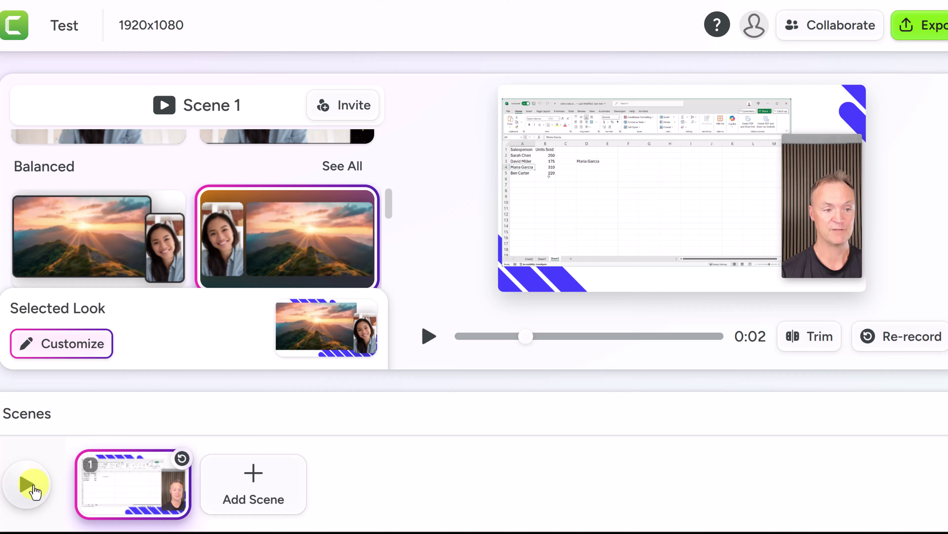
{"action": "left_click", "coordinate": [28, 485]}
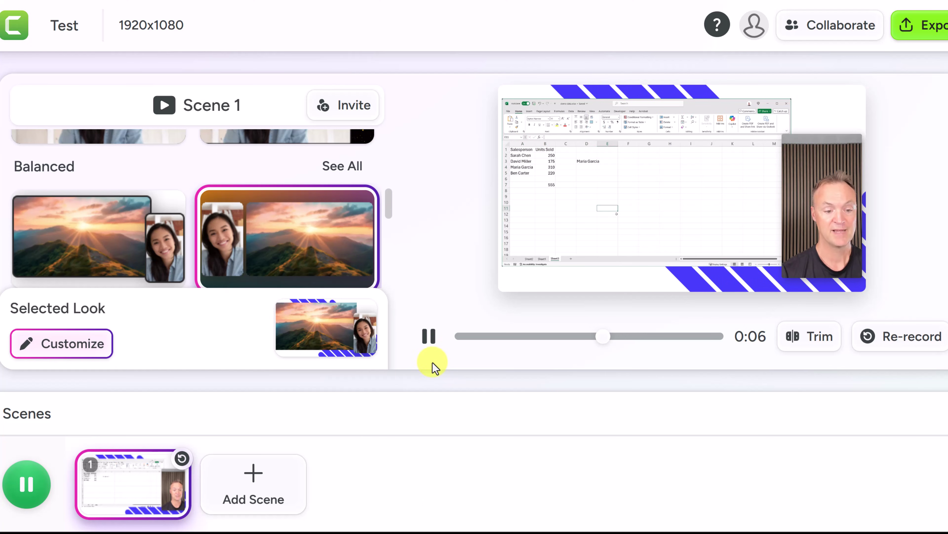
{"action": "left_click", "coordinate": [429, 336]}
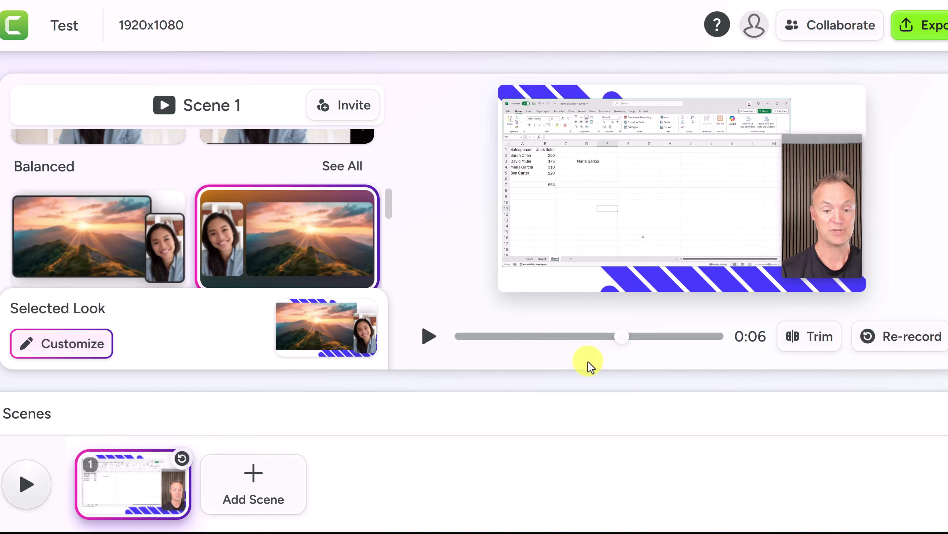
{"action": "left_click_drag", "start_coordinate": [622, 338], "coordinate": [460, 341]}
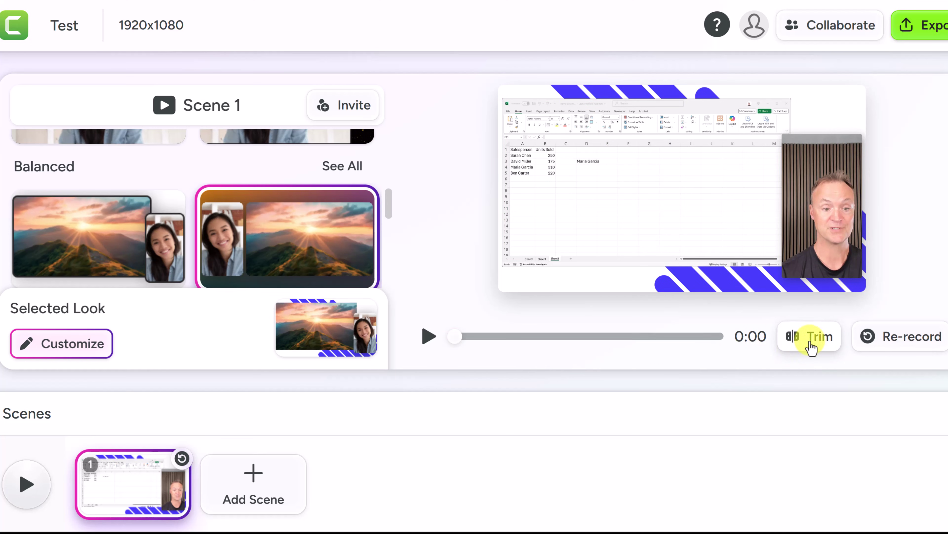
{"action": "left_click", "coordinate": [811, 346]}
{"action": "left_click_drag", "start_coordinate": [470, 347], "coordinate": [490, 342]}
{"action": "left_click_drag", "start_coordinate": [751, 338], "coordinate": [720, 338]}
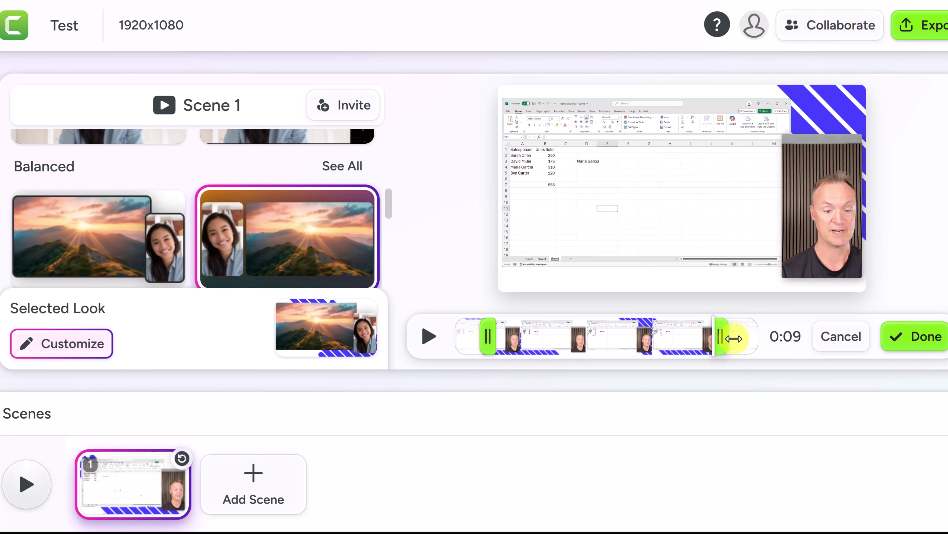
{"action": "left_click", "coordinate": [906, 338]}
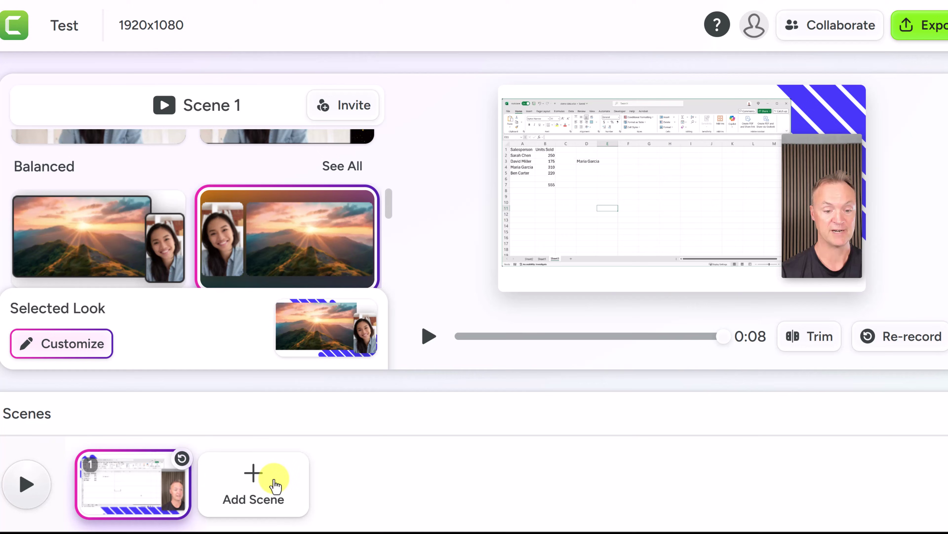
Add Scene 2 after the Excel scene with a Camera Only look
{"action": "left_click", "coordinate": [276, 486]}
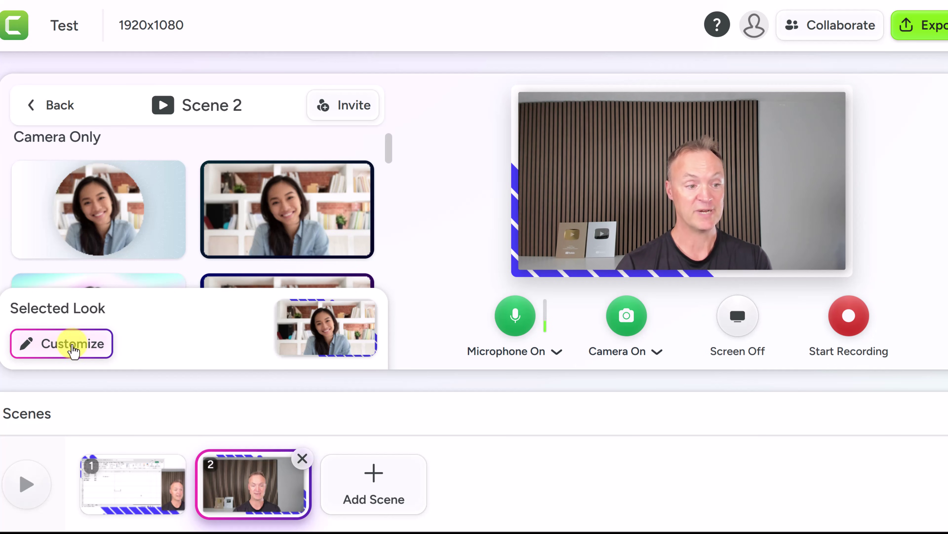
Give Scene 2 a portrait camera frame variation and the dark purple clock-face background
{"action": "left_click", "coordinate": [74, 350]}
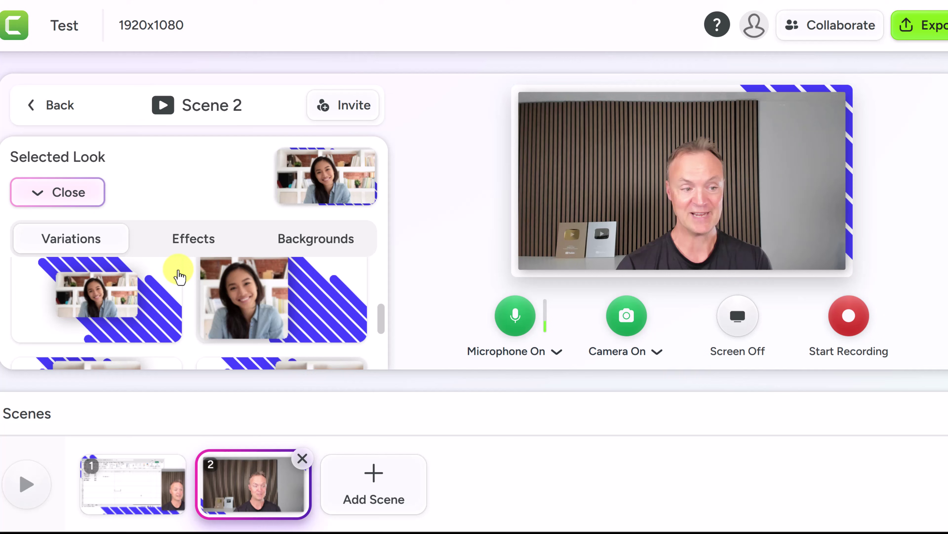
{"action": "left_click", "coordinate": [145, 302]}
{"action": "scroll", "coordinate": [276, 323], "scroll_direction": "down", "scroll_amount": 1}
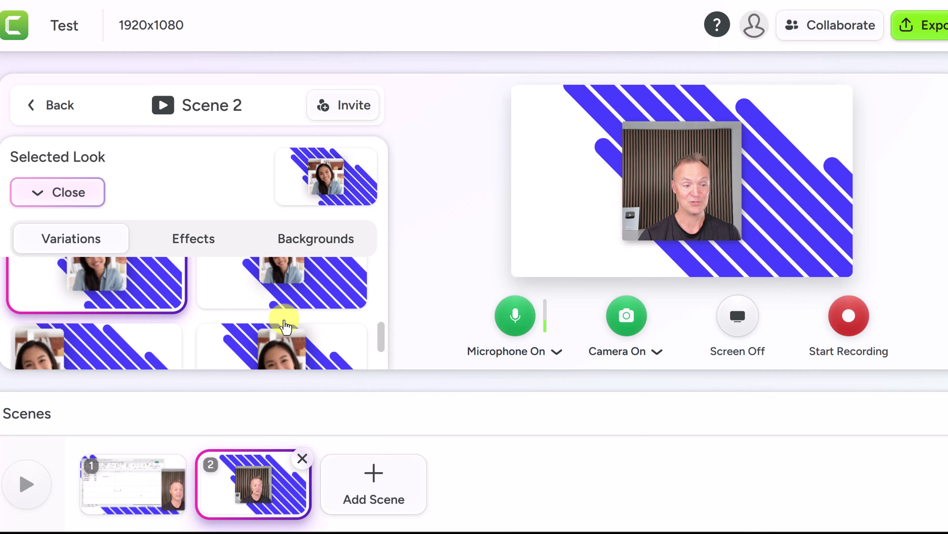
{"action": "left_click", "coordinate": [278, 324]}
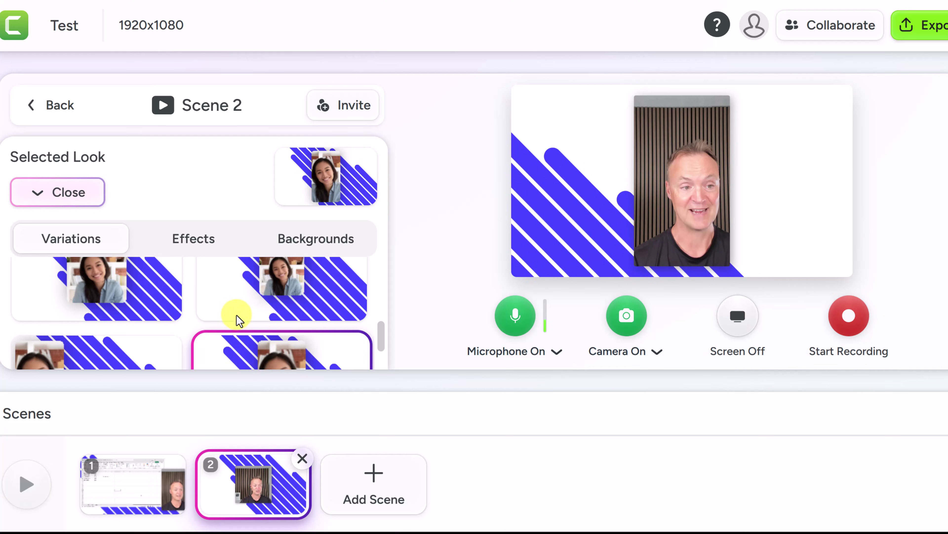
{"action": "left_click", "coordinate": [315, 238]}
{"action": "left_click", "coordinate": [155, 299]}
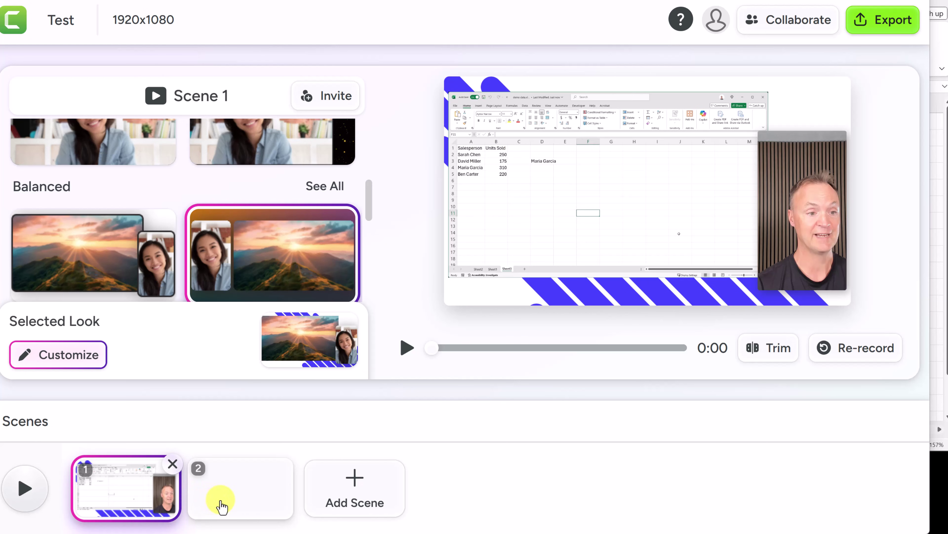
Try dragging Scene 2 ahead and deleting Scene 1, but keep the Excel scene first
{"action": "mouse_move", "coordinate": [221, 506]}
{"action": "left_mouse_down"}
{"action": "mouse_move", "coordinate": [127, 504]}
{"action": "mouse_move", "coordinate": [232, 505]}
{"action": "left_mouse_up"}
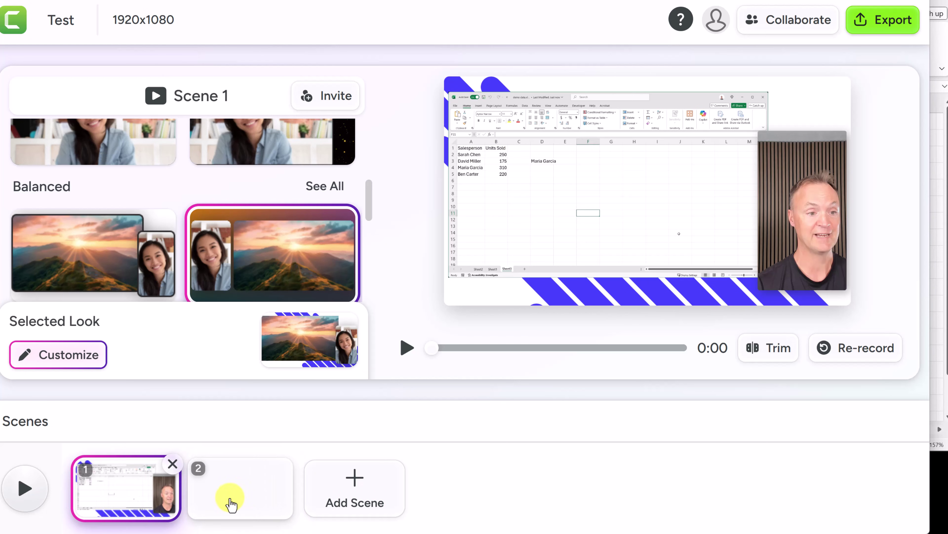
{"action": "left_click", "coordinate": [172, 463]}
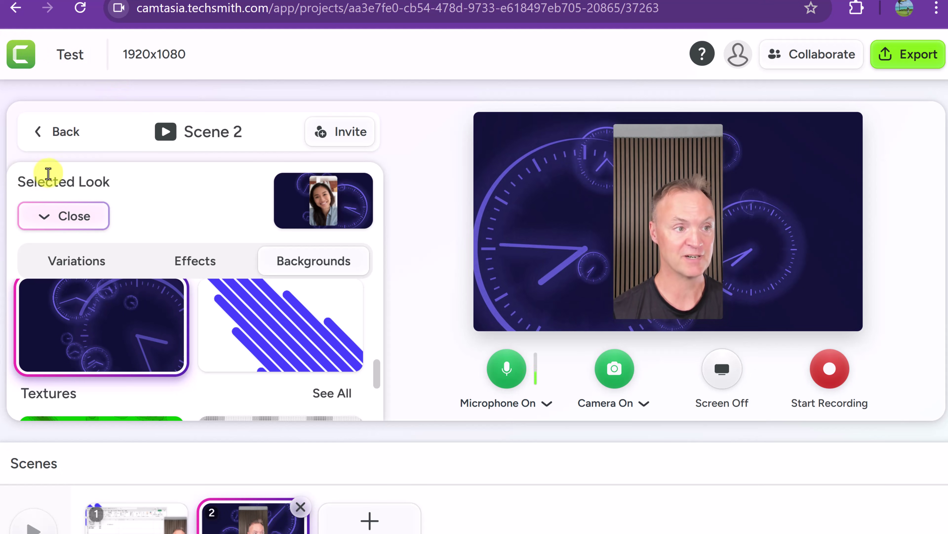
Check Chrome's camera and microphone permissions for the Camtasia site, then dismiss the popup
{"action": "left_click", "coordinate": [119, 13]}
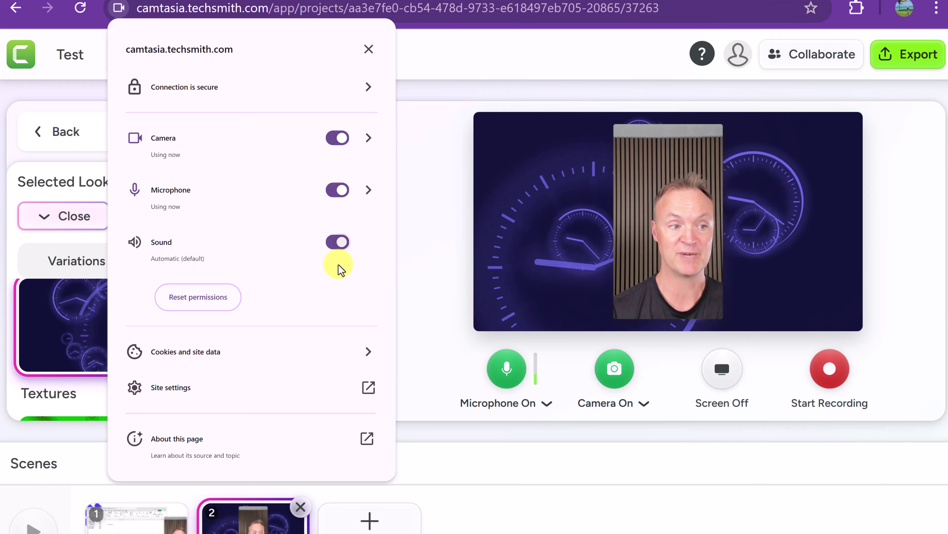
{"action": "left_click", "coordinate": [414, 270]}
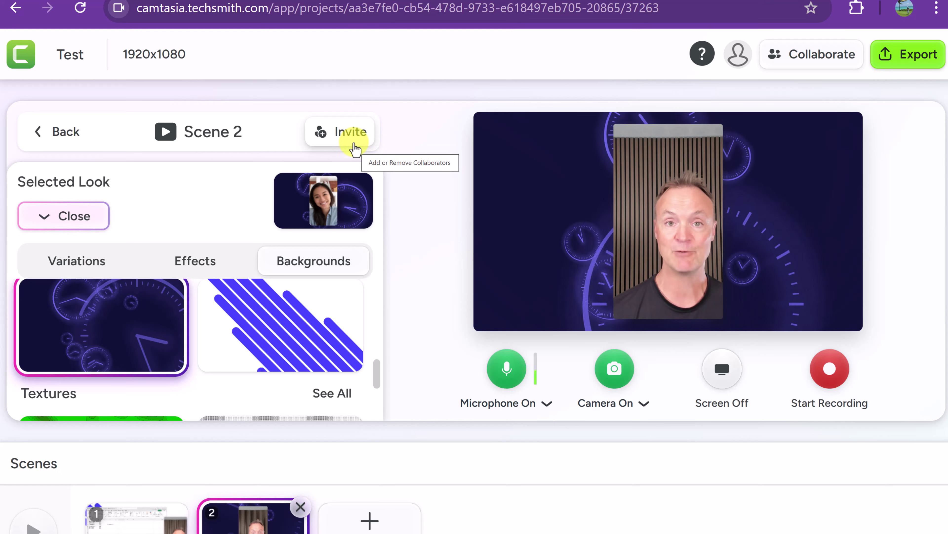
{"action": "left_click", "coordinate": [352, 146]}
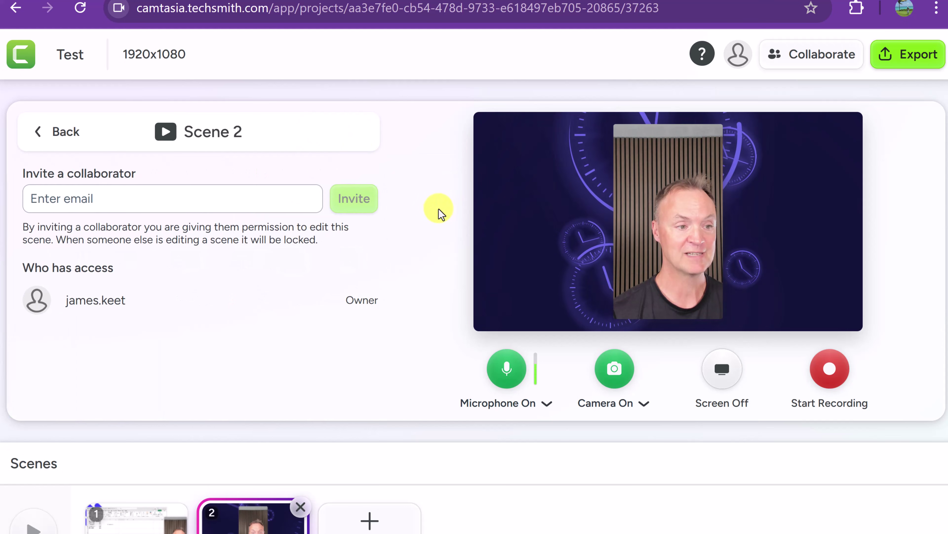
{"action": "left_click", "coordinate": [198, 206]}
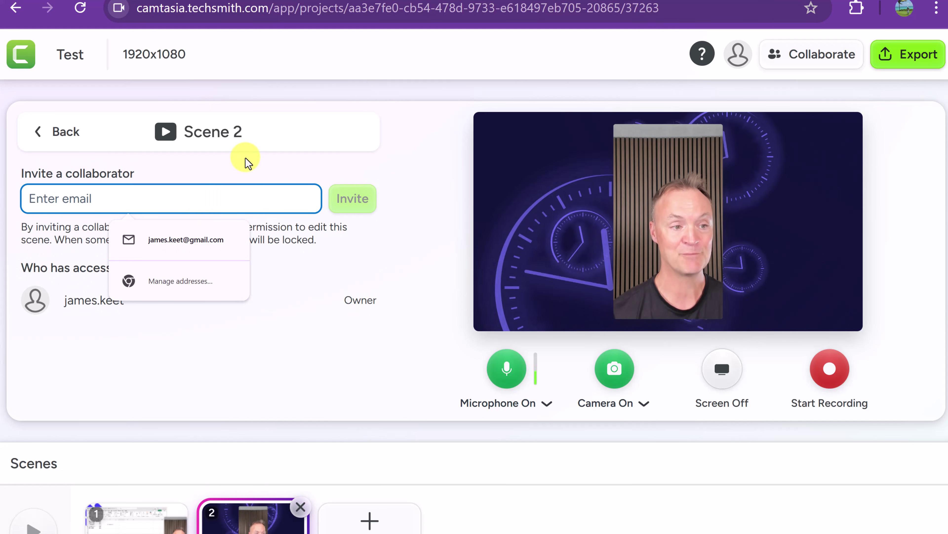
{"action": "left_click", "coordinate": [338, 181]}
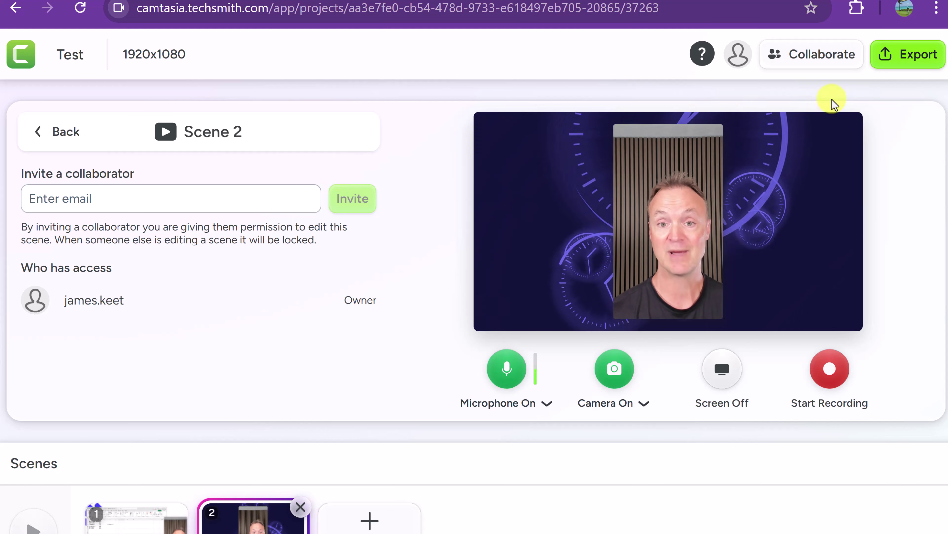
Export the Test project as a video, downloading Test.mp4 (about 5.0 MB)
{"action": "left_click", "coordinate": [909, 60]}
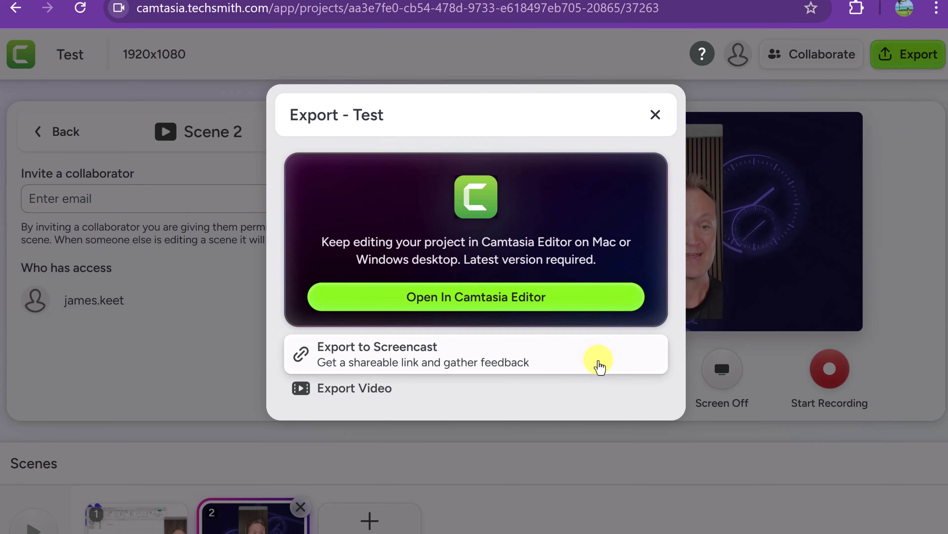
{"action": "left_click", "coordinate": [395, 401]}
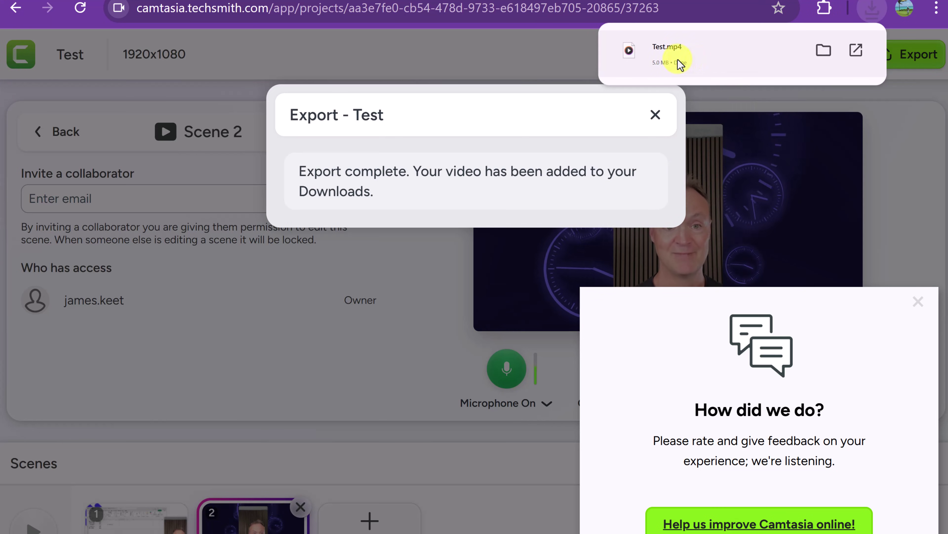
Play the downloaded Test.mp4 in Media Player and pause it to check the result
{"action": "left_click", "coordinate": [678, 56]}
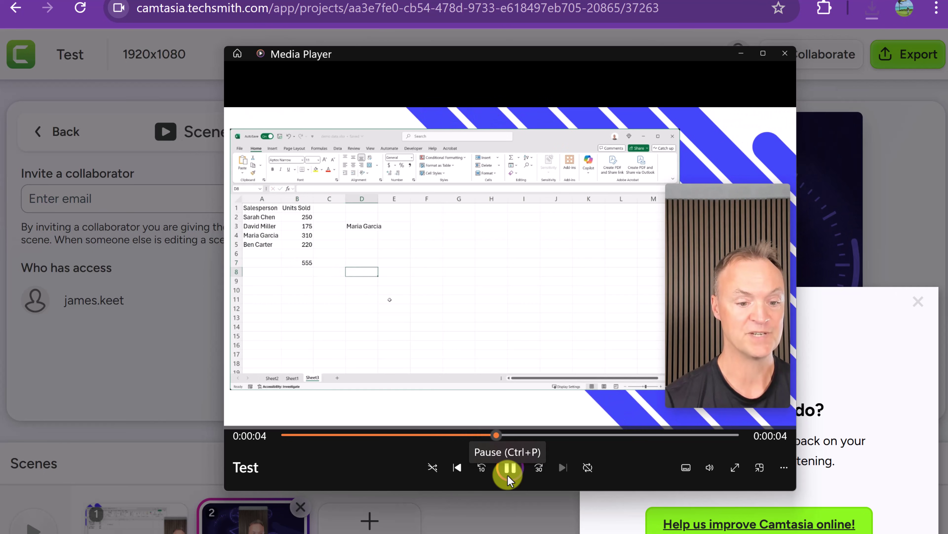
{"action": "left_click", "coordinate": [510, 469]}
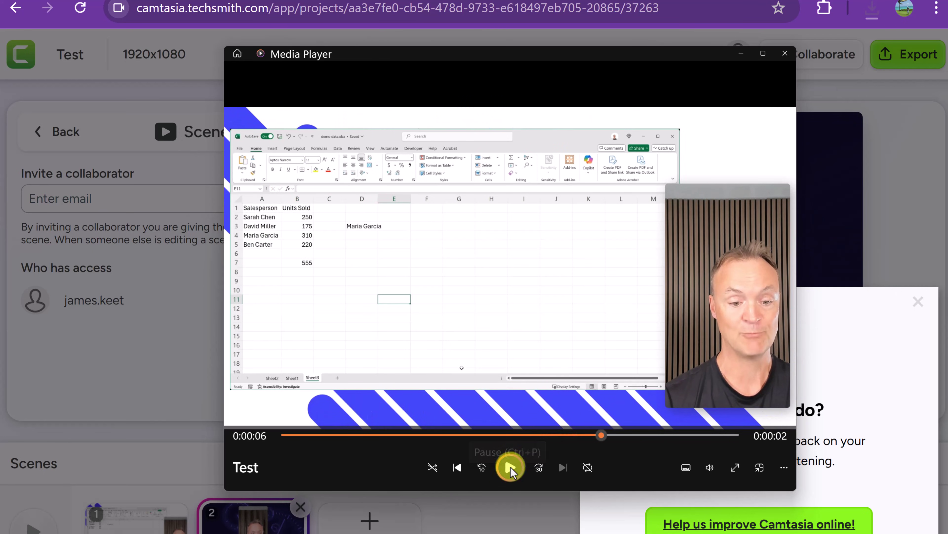
Close Media Player, dismiss the Export complete and feedback pop-ups, and return to My Projects
{"action": "left_click", "coordinate": [784, 57]}
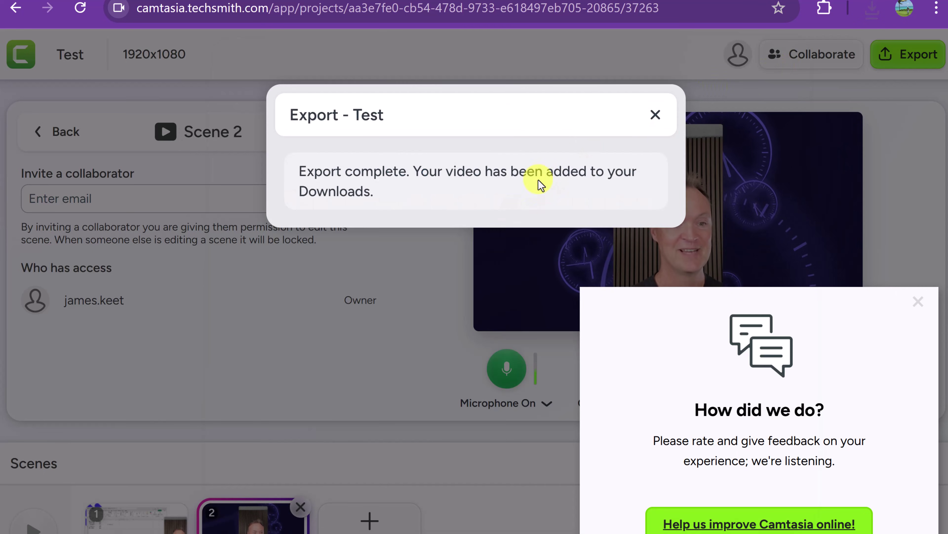
{"action": "left_click", "coordinate": [653, 115]}
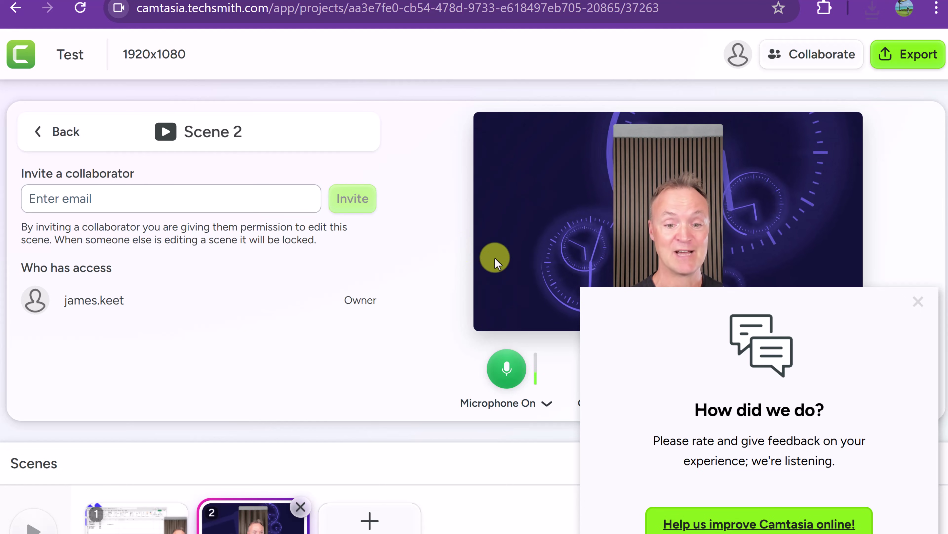
{"action": "left_click", "coordinate": [919, 301]}
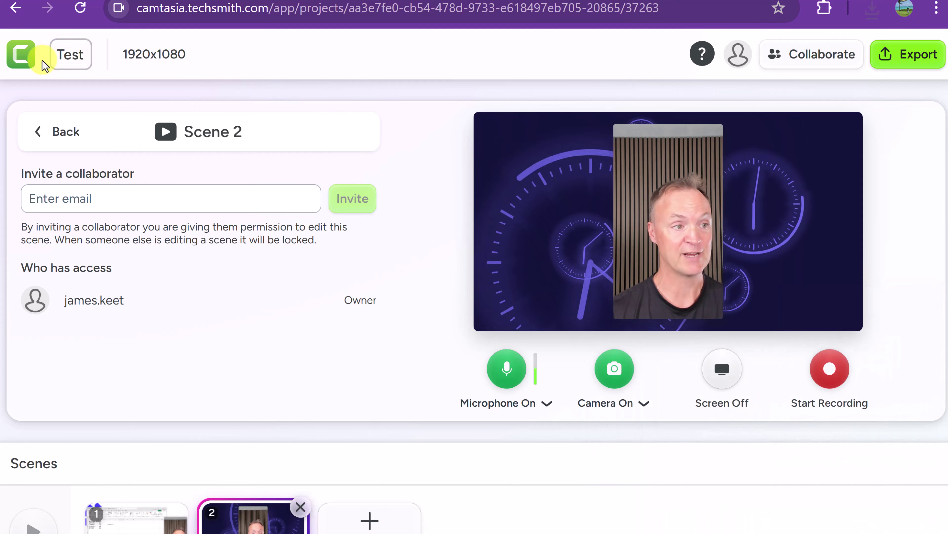
{"action": "left_click", "coordinate": [21, 61]}
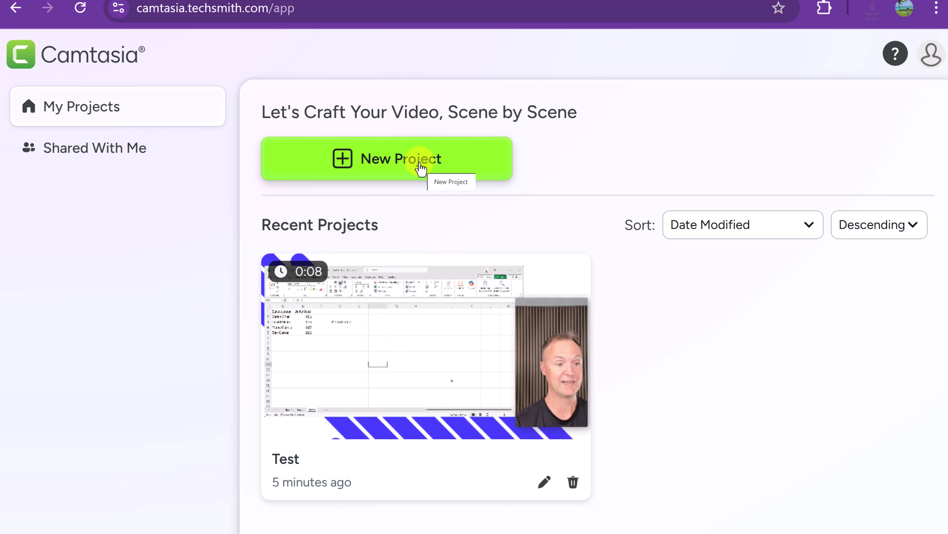
{"action": "left_click", "coordinate": [487, 346]}
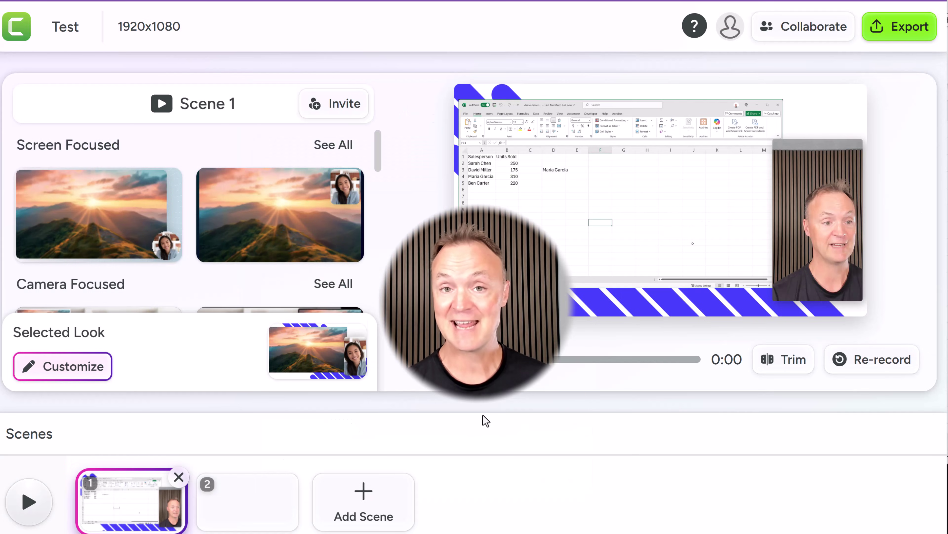